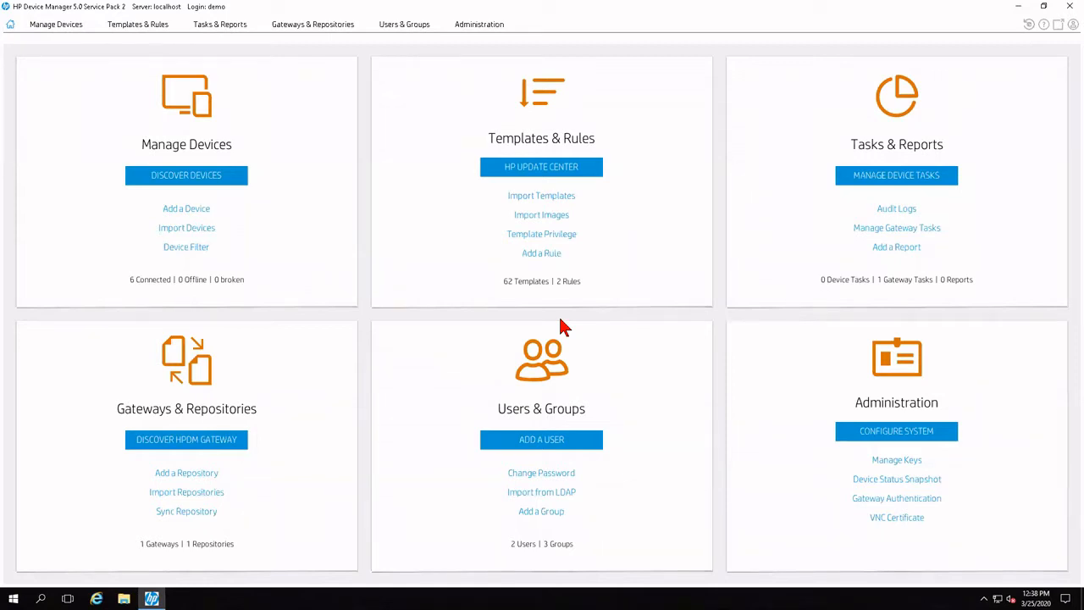
Open the HP Update Center from the templates page and filter its packages to the HP ThinPro 7 OS type.
{"action": "left_click", "coordinate": [139, 27]}
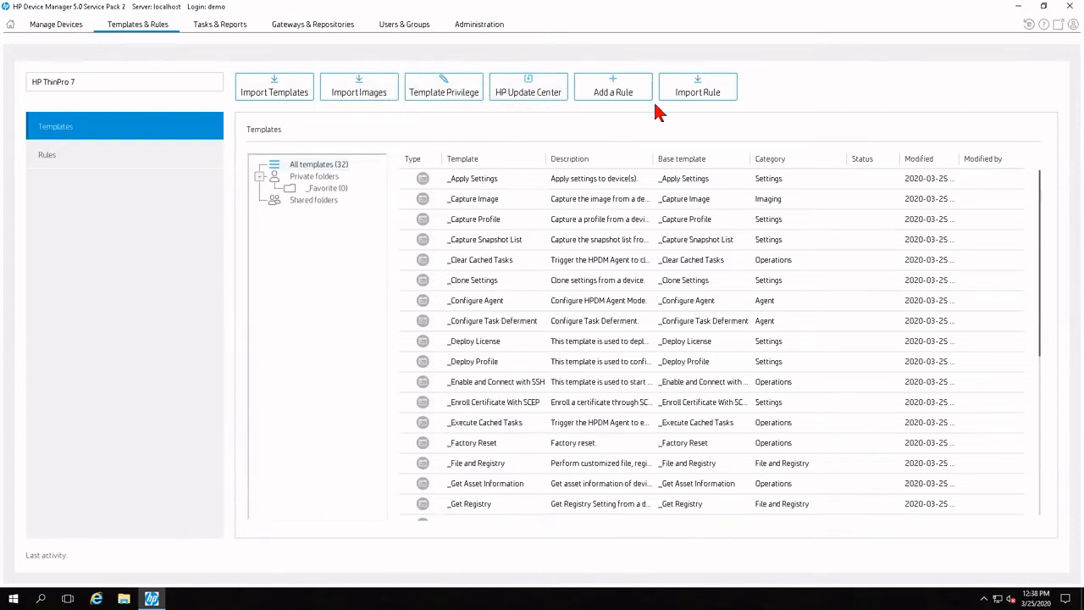
{"action": "left_click", "coordinate": [525, 95]}
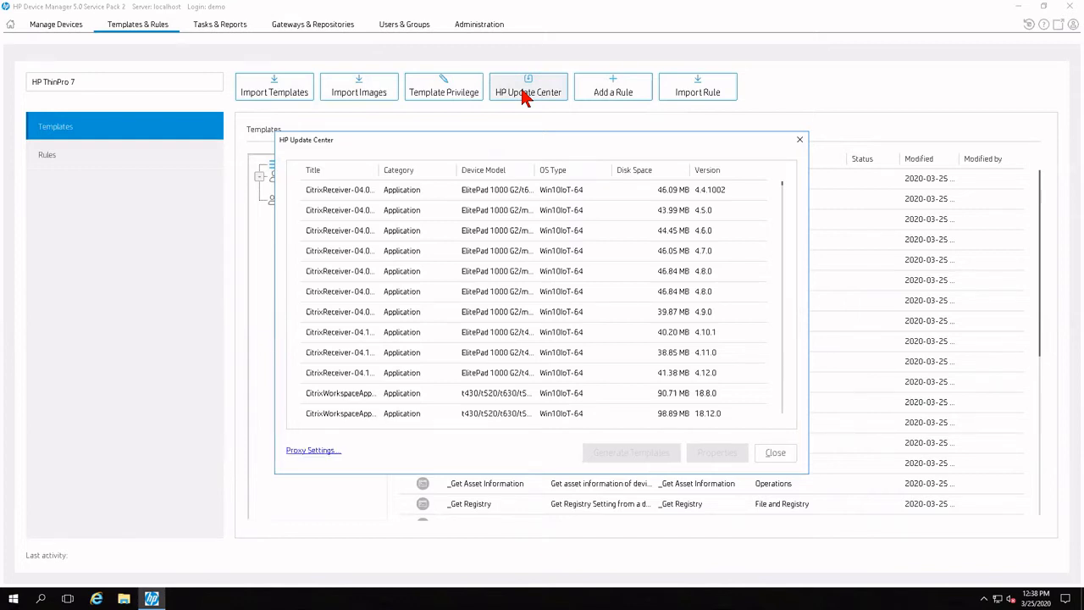
{"action": "left_click", "coordinate": [585, 180]}
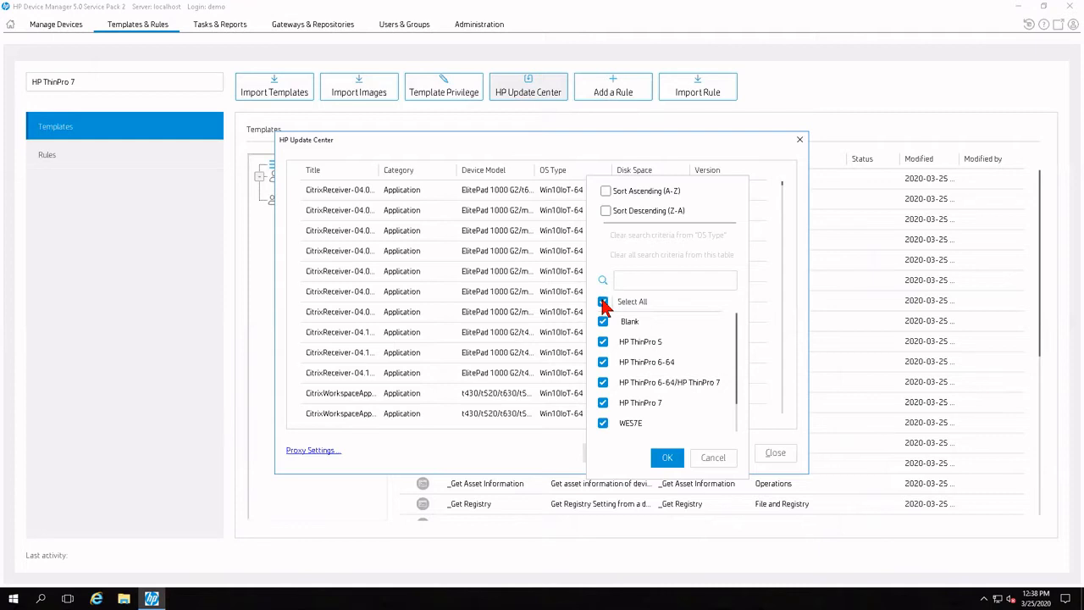
{"action": "left_click", "coordinate": [603, 302]}
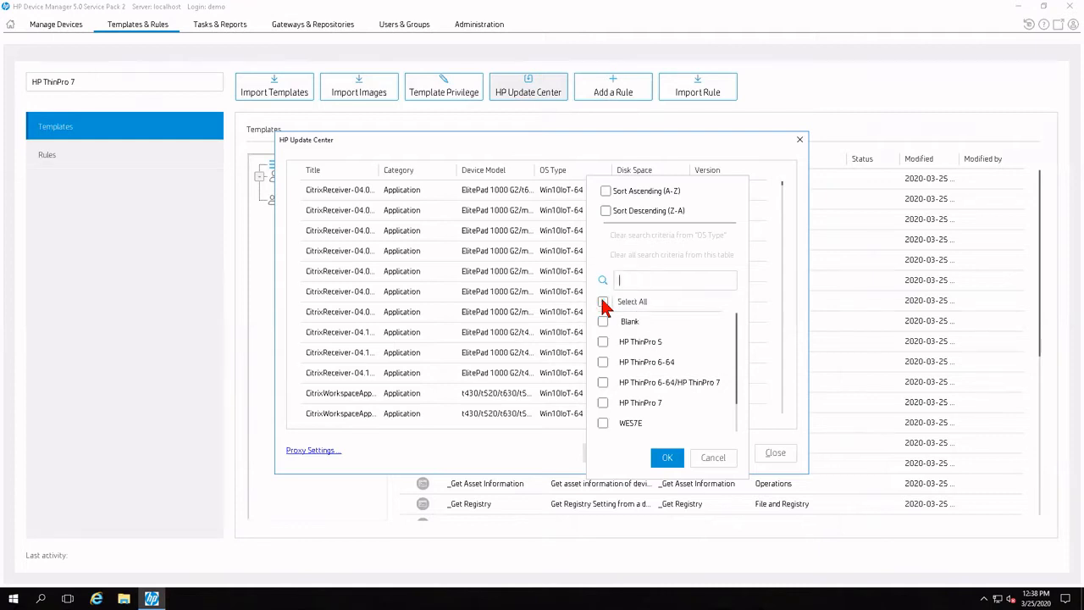
{"action": "left_click", "coordinate": [603, 403]}
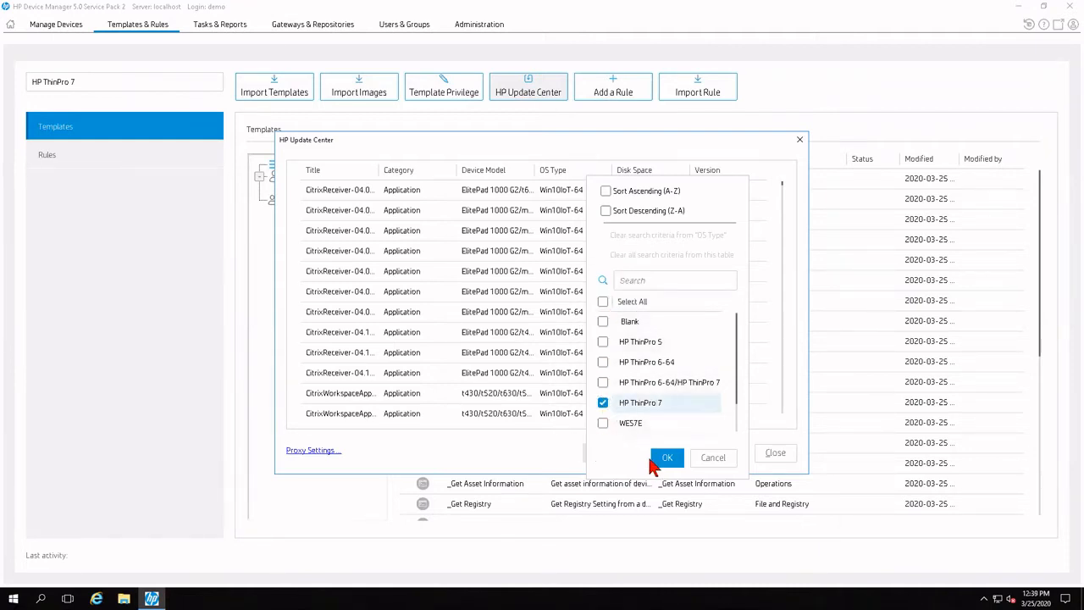
{"action": "left_click", "coordinate": [666, 458]}
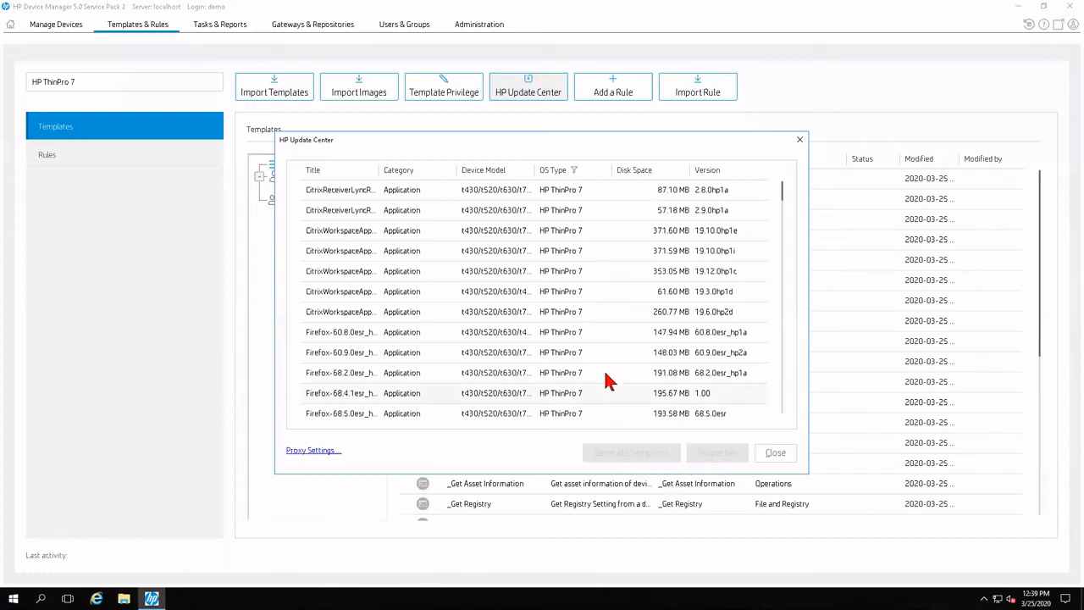
Filter the HP Update Center packages to the device model N/A only.
{"action": "left_click", "coordinate": [523, 173]}
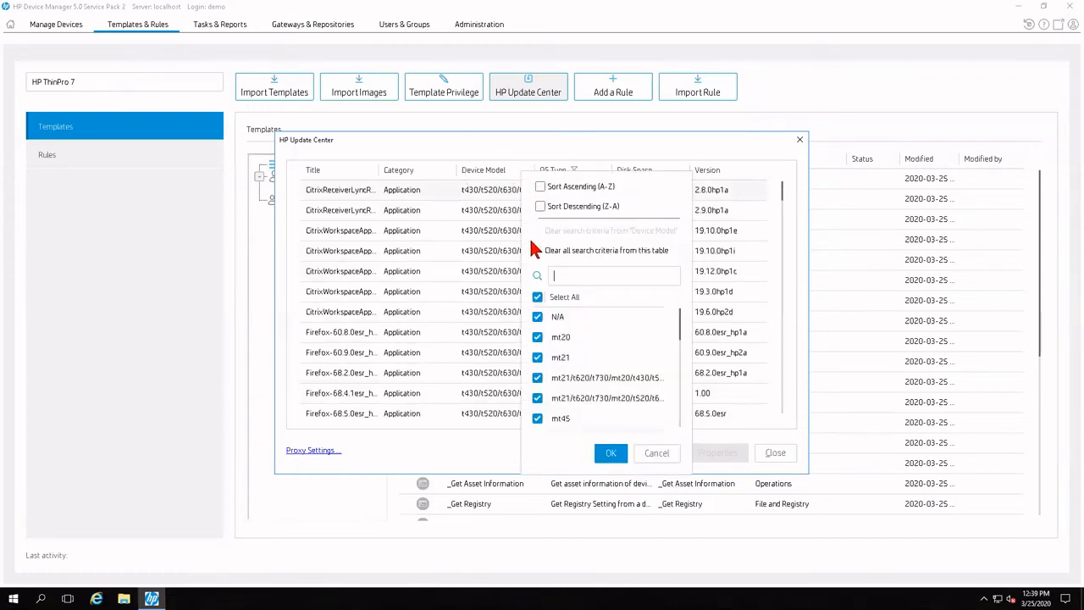
{"action": "left_click", "coordinate": [537, 299]}
{"action": "left_click", "coordinate": [538, 315]}
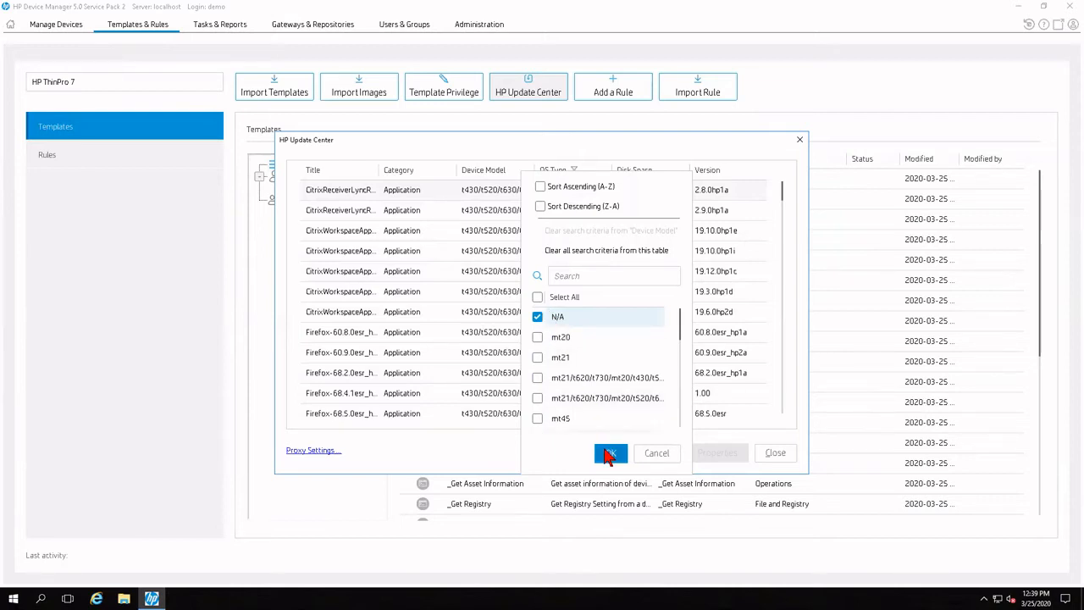
{"action": "left_click", "coordinate": [608, 455]}
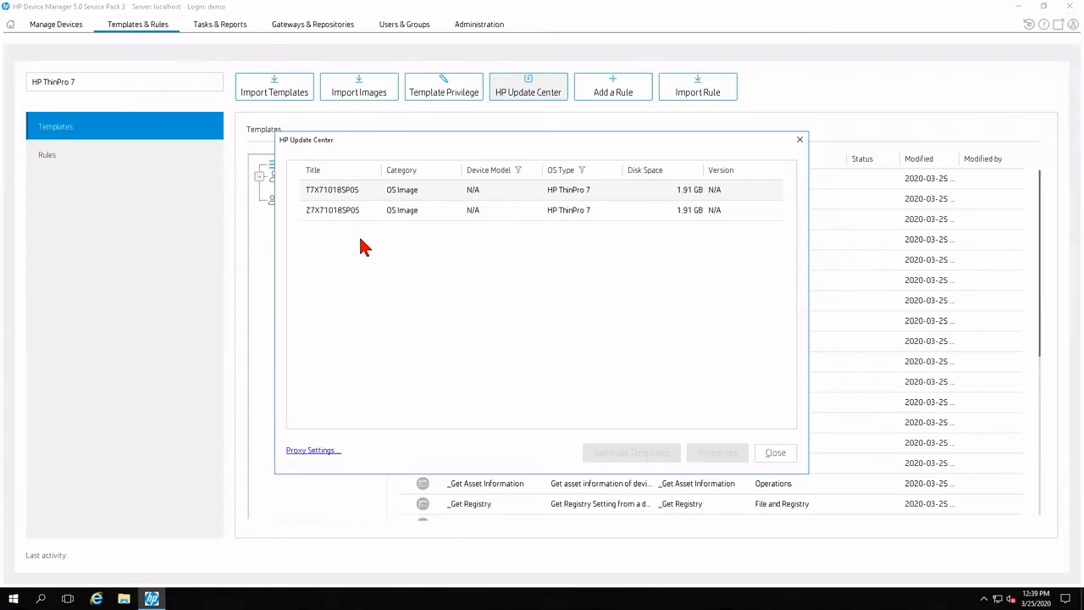
Start generating a template from the T7X71018SP05 OS image and set its architecture to x64.
{"action": "left_click", "coordinate": [346, 197]}
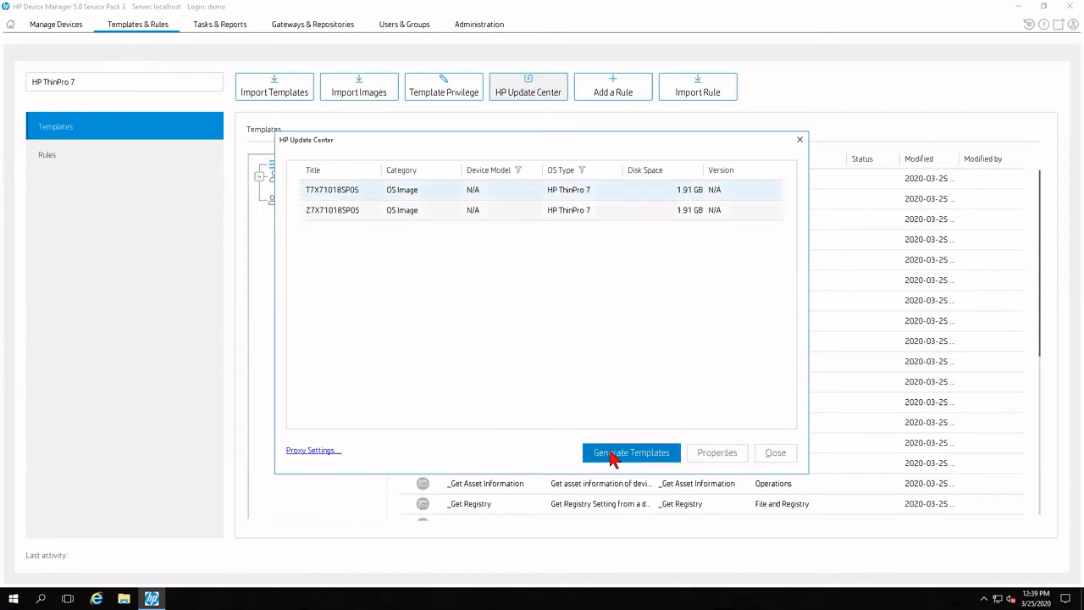
{"action": "left_click", "coordinate": [613, 455]}
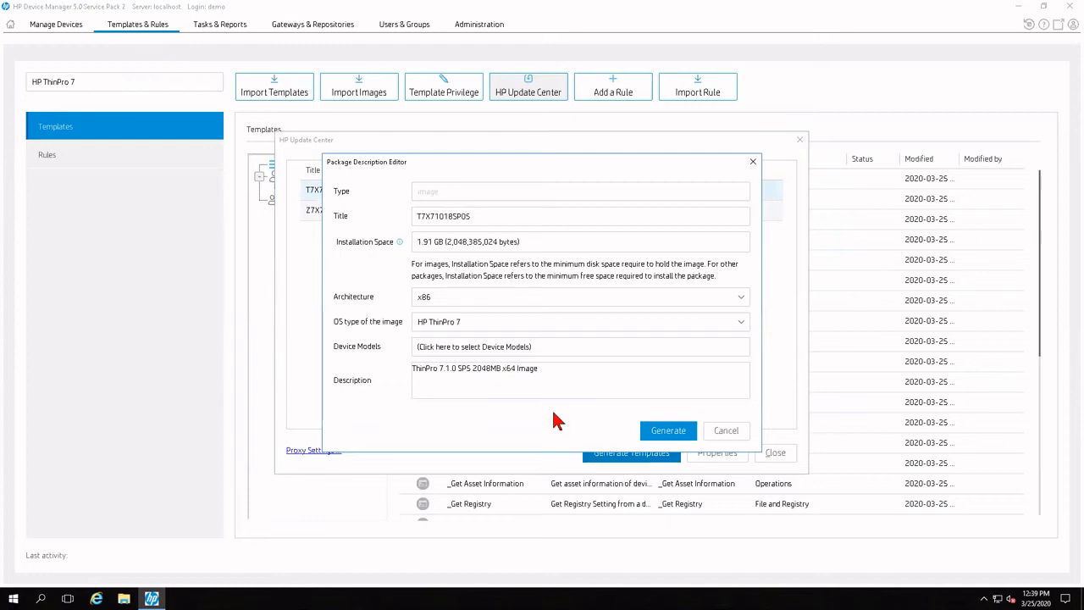
{"action": "left_click", "coordinate": [449, 299]}
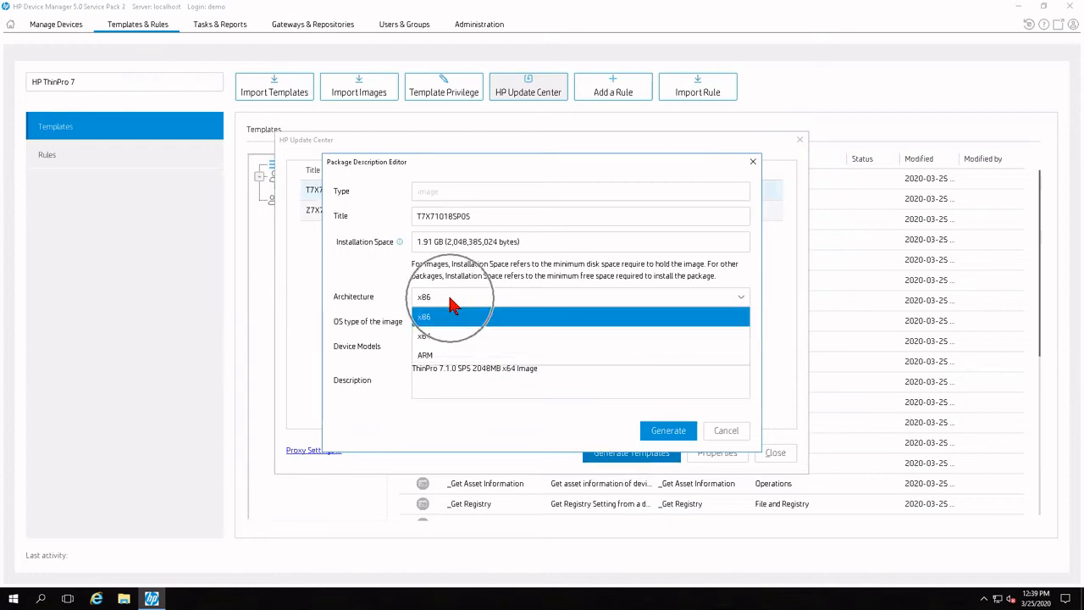
{"action": "left_click", "coordinate": [436, 338]}
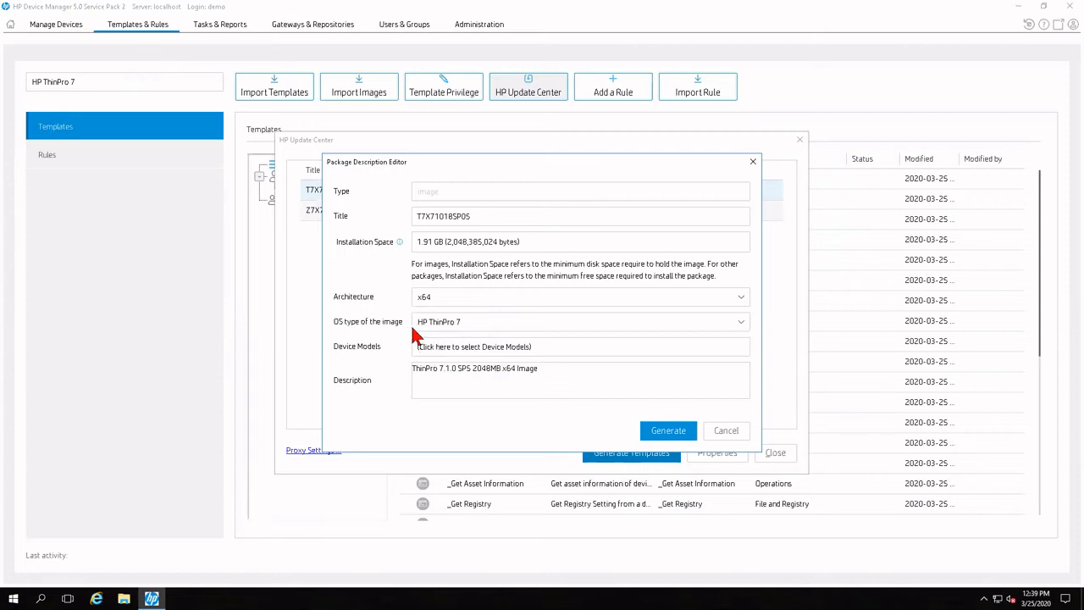
Choose t530 as the applicable device model for the image package.
{"action": "left_click", "coordinate": [452, 354]}
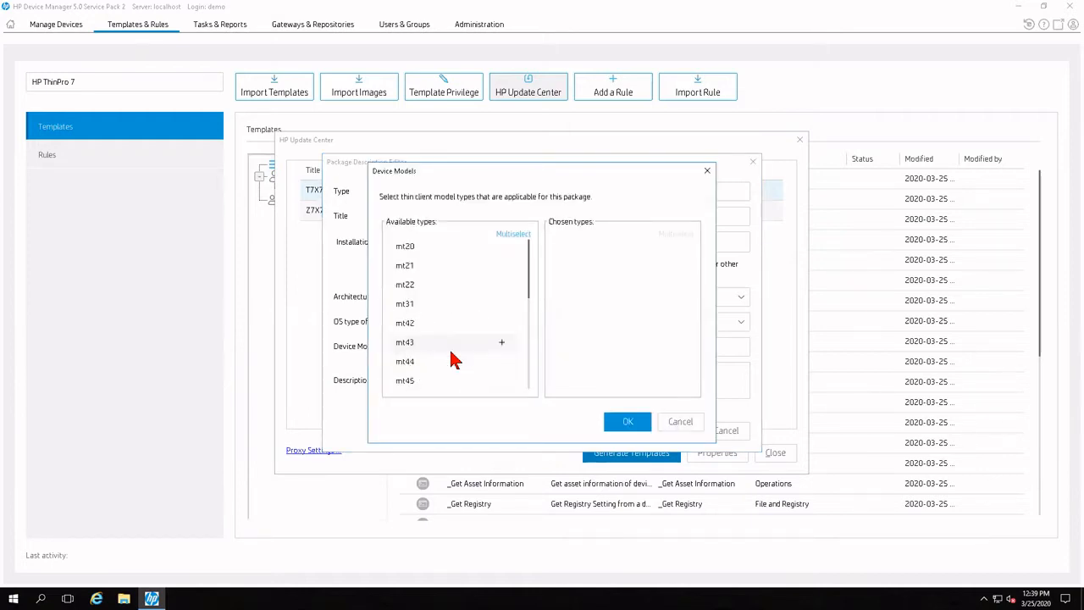
{"action": "scroll", "coordinate": [454, 360], "scroll_direction": "down", "scroll_amount": 5}
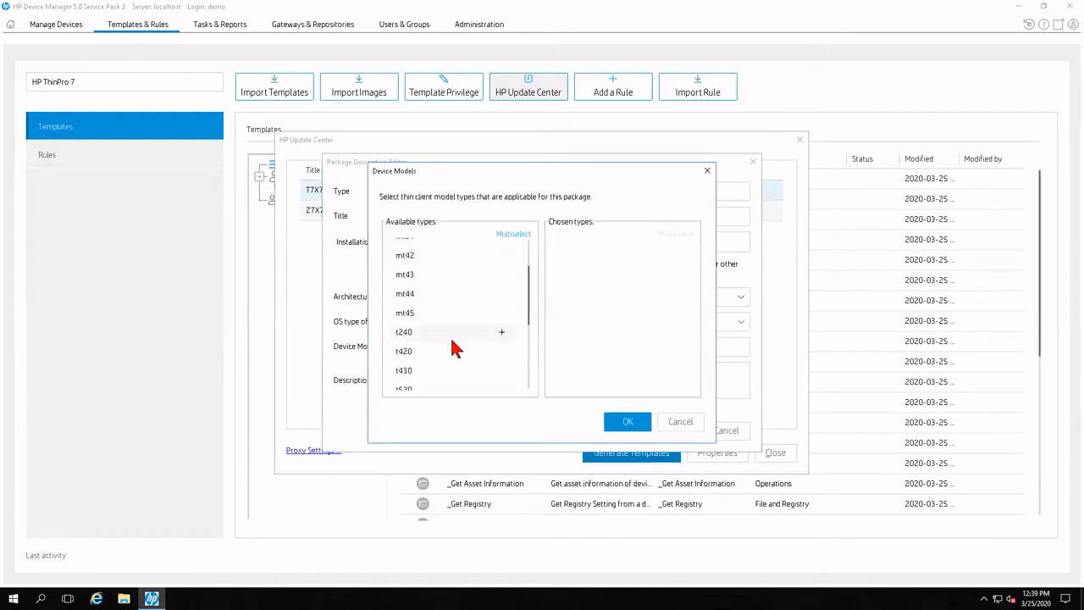
{"action": "left_click", "coordinate": [403, 378]}
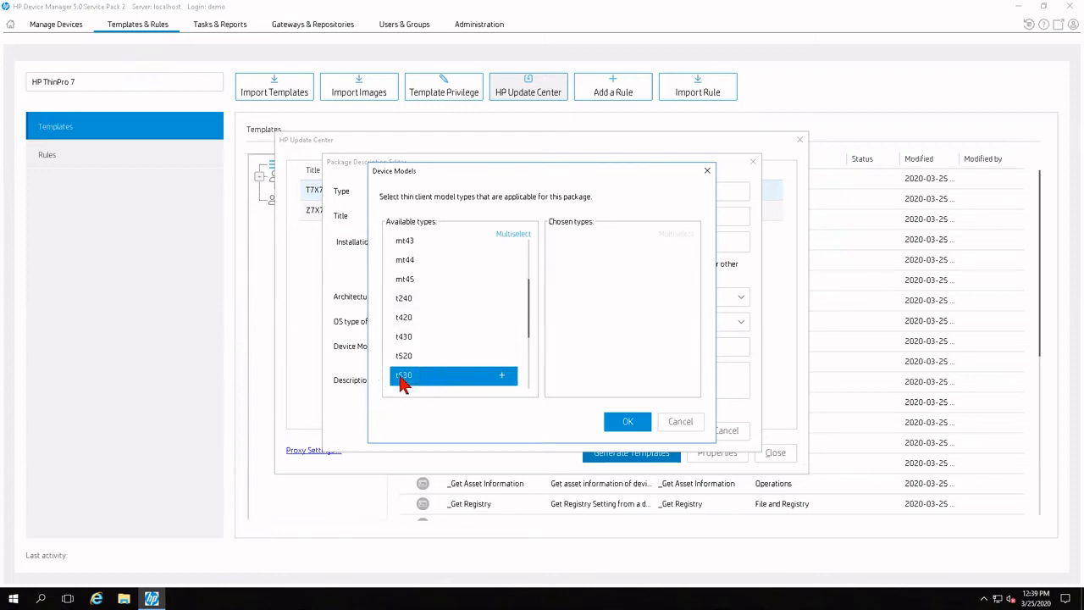
{"action": "left_click", "coordinate": [502, 376]}
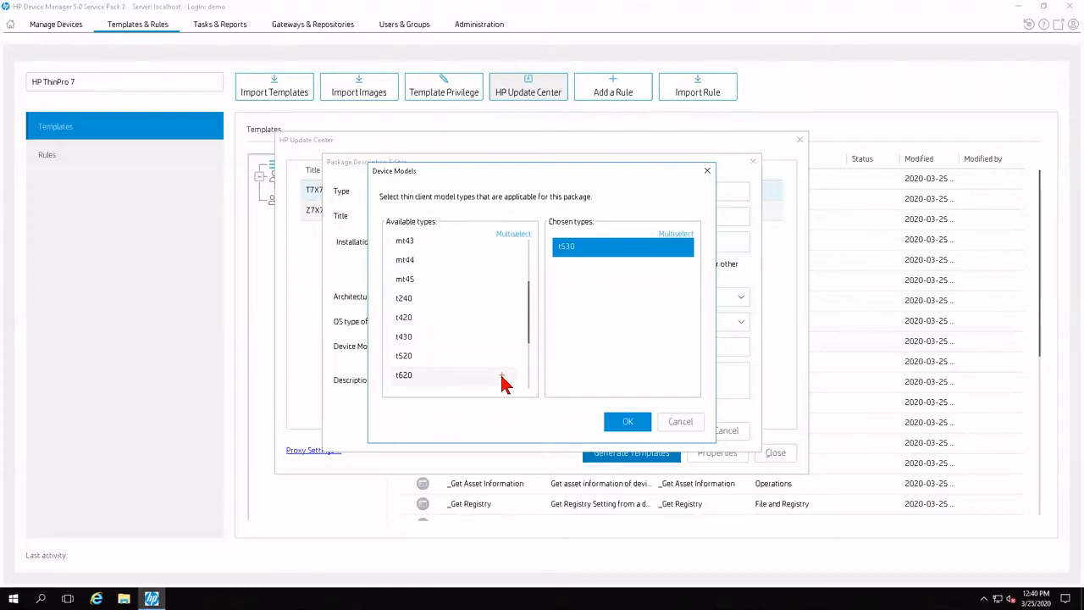
{"action": "left_click", "coordinate": [624, 424]}
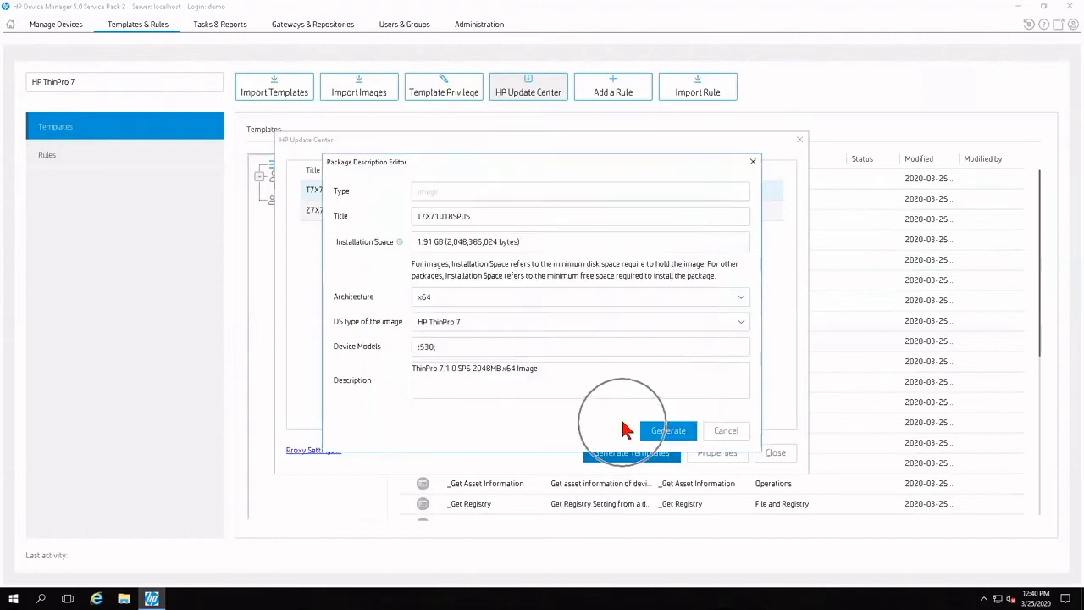
Generate the image template for the HP ThinPro 7 OS family and close the HP Update Center.
{"action": "left_click", "coordinate": [652, 434]}
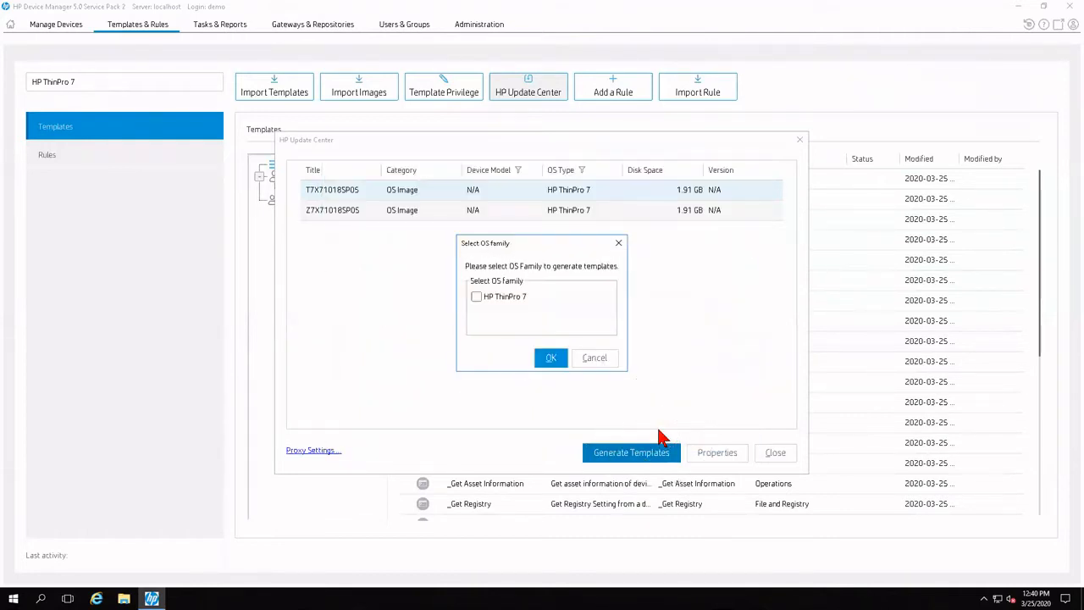
{"action": "left_click", "coordinate": [475, 300]}
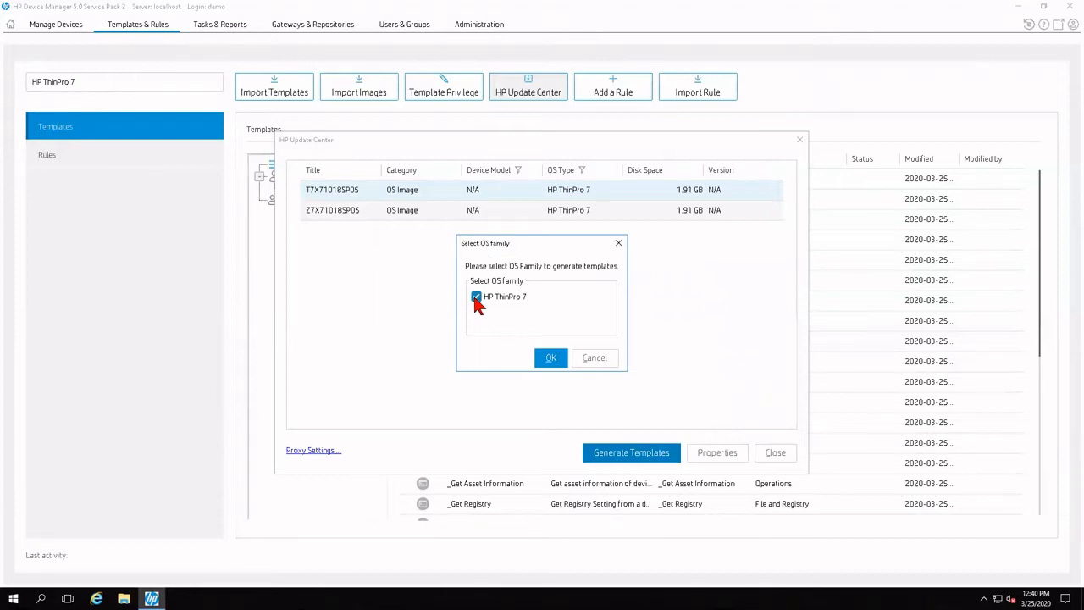
{"action": "left_click", "coordinate": [547, 360]}
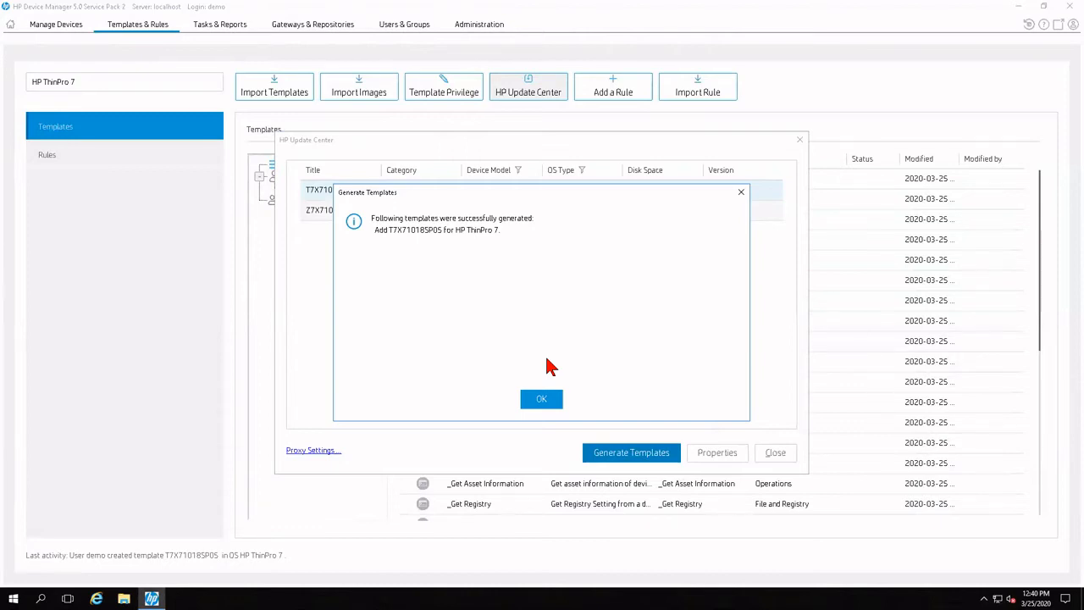
{"action": "left_click", "coordinate": [549, 400]}
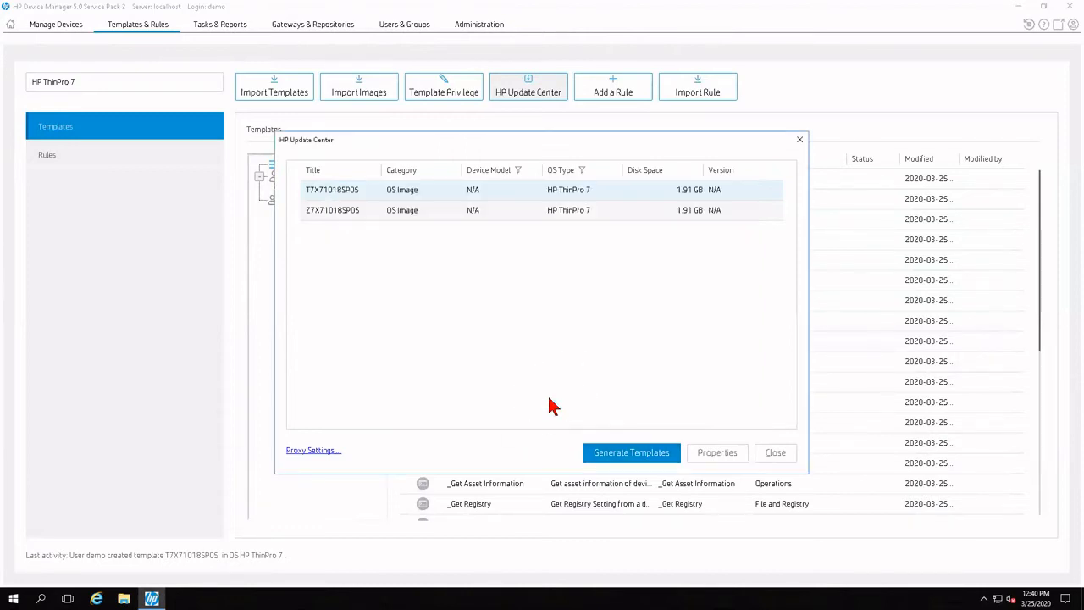
{"action": "left_click", "coordinate": [776, 454]}
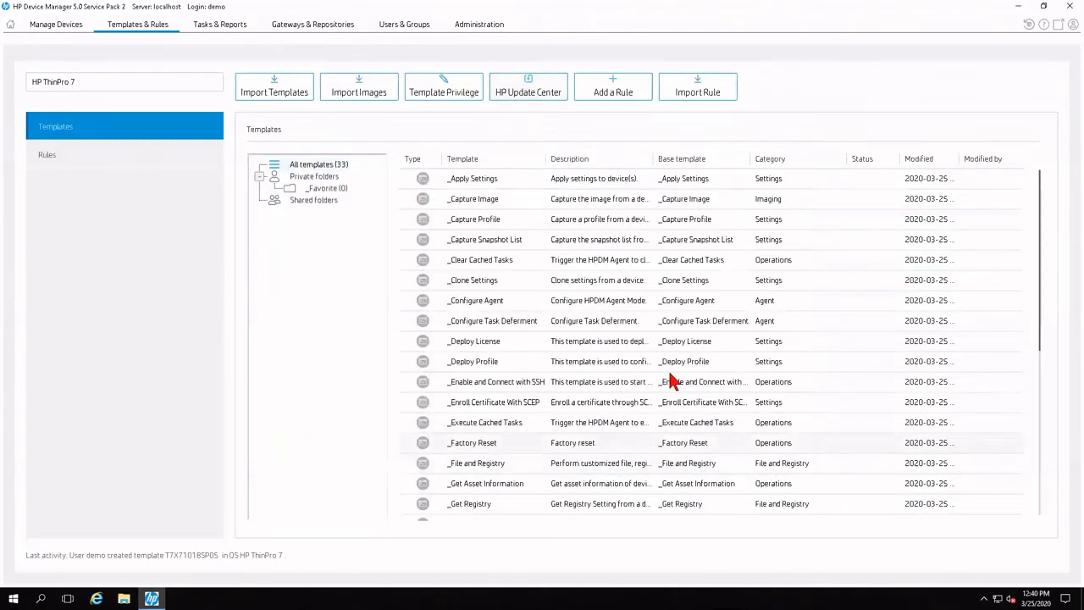
Create a PXE deploy template from the T7X71018SP05 template, with HP ThinPro 7 as the OS family.
{"action": "scroll", "coordinate": [602, 286], "scroll_direction": "down", "scroll_amount": 4}
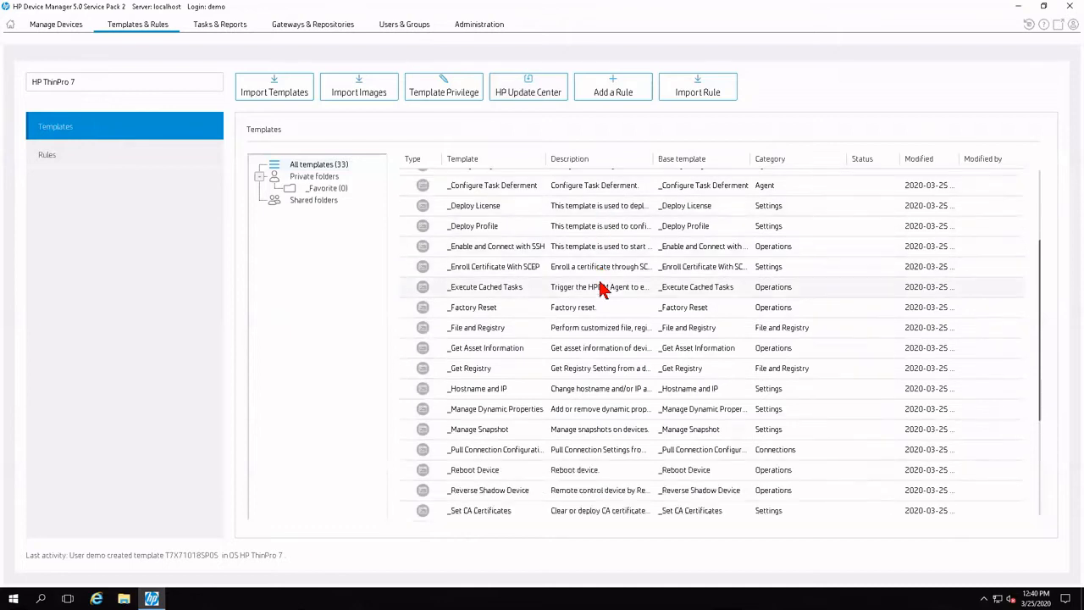
{"action": "scroll", "coordinate": [601, 289], "scroll_direction": "down", "scroll_amount": 2}
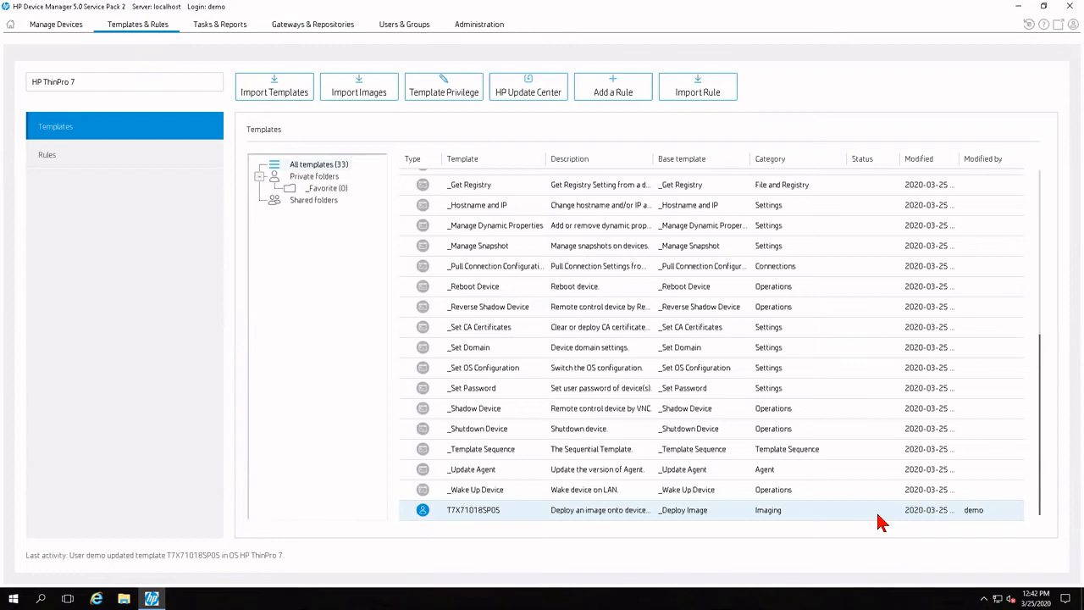
{"action": "right_click", "coordinate": [472, 519]}
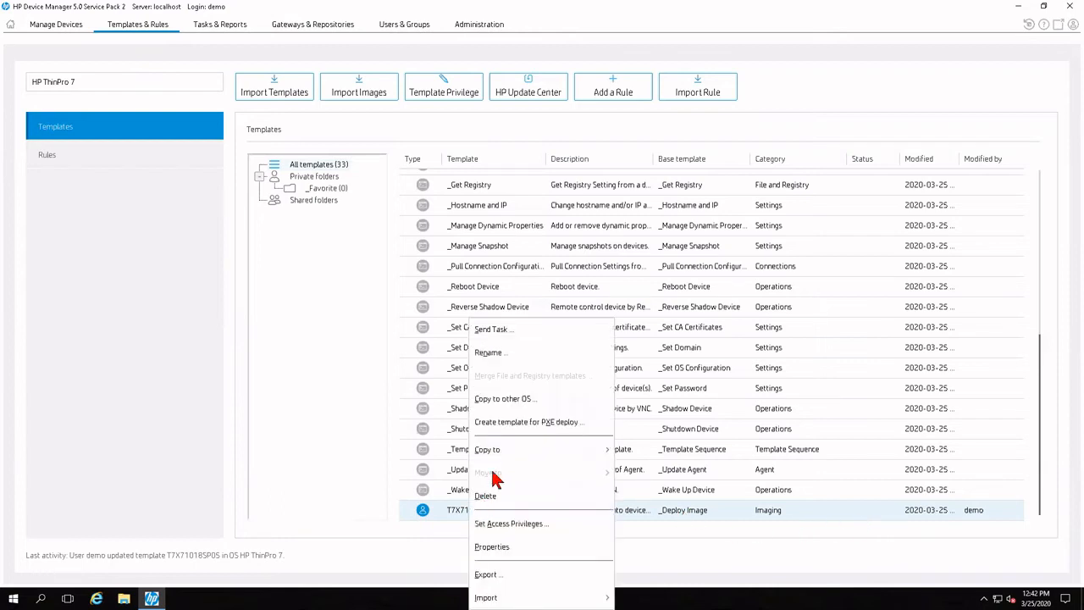
{"action": "left_click", "coordinate": [497, 427]}
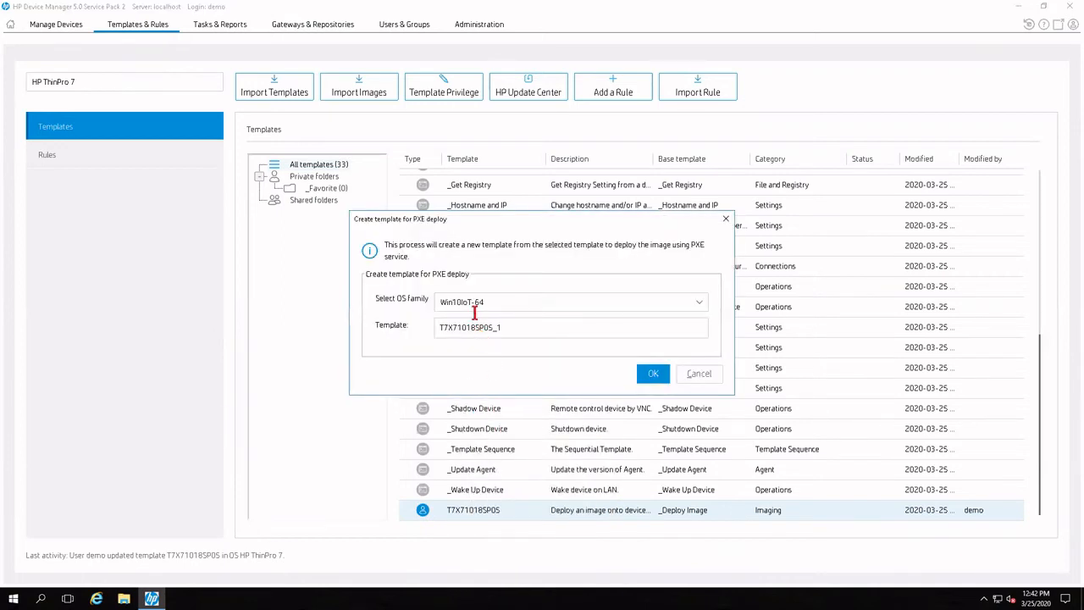
{"action": "left_click", "coordinate": [498, 308]}
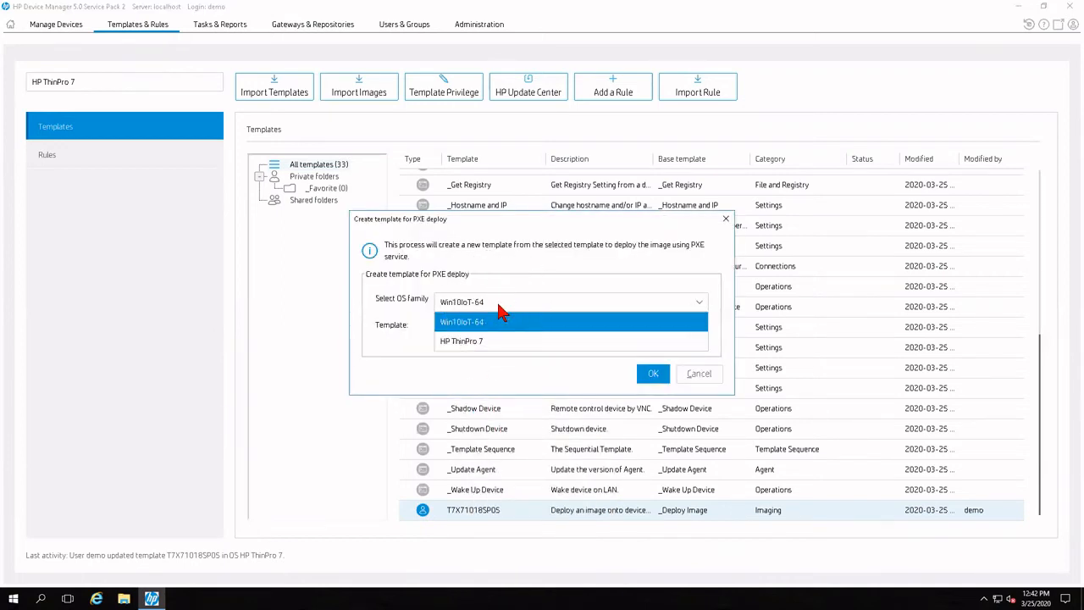
{"action": "left_click", "coordinate": [480, 347]}
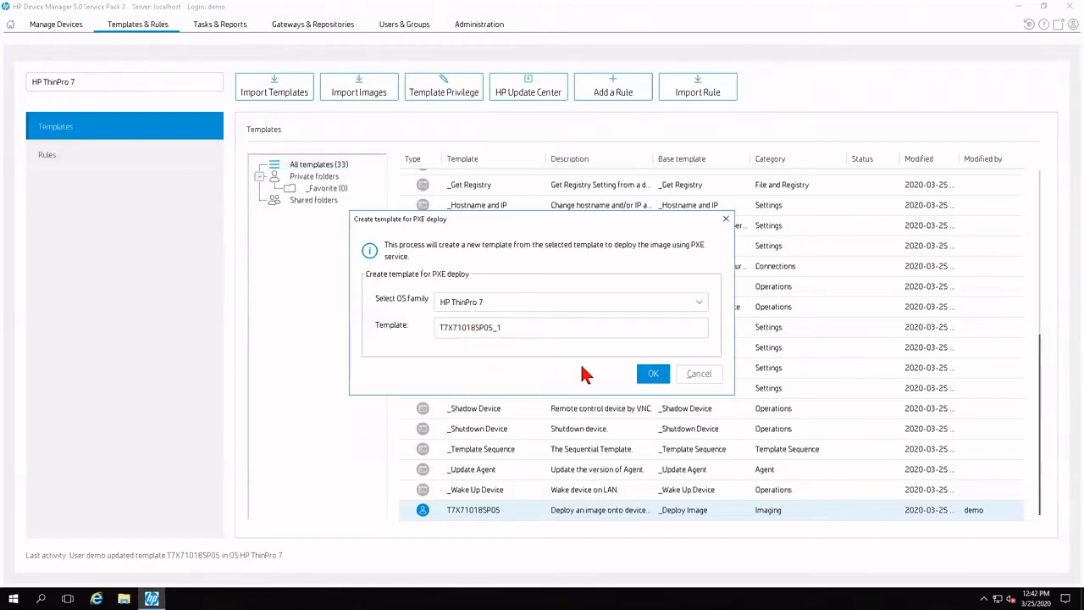
{"action": "left_click", "coordinate": [651, 375]}
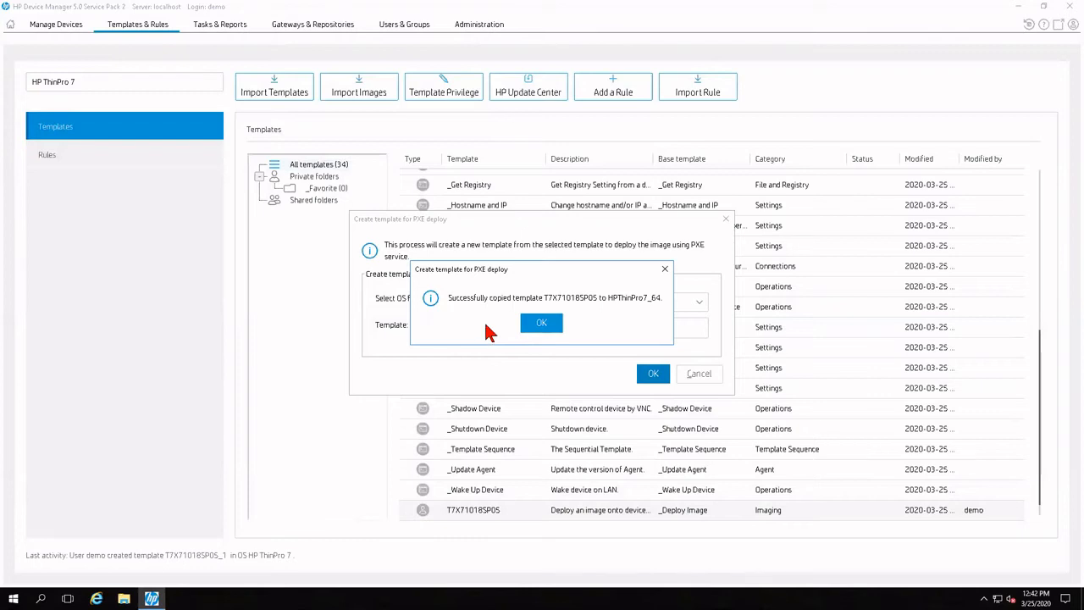
{"action": "left_click", "coordinate": [539, 325]}
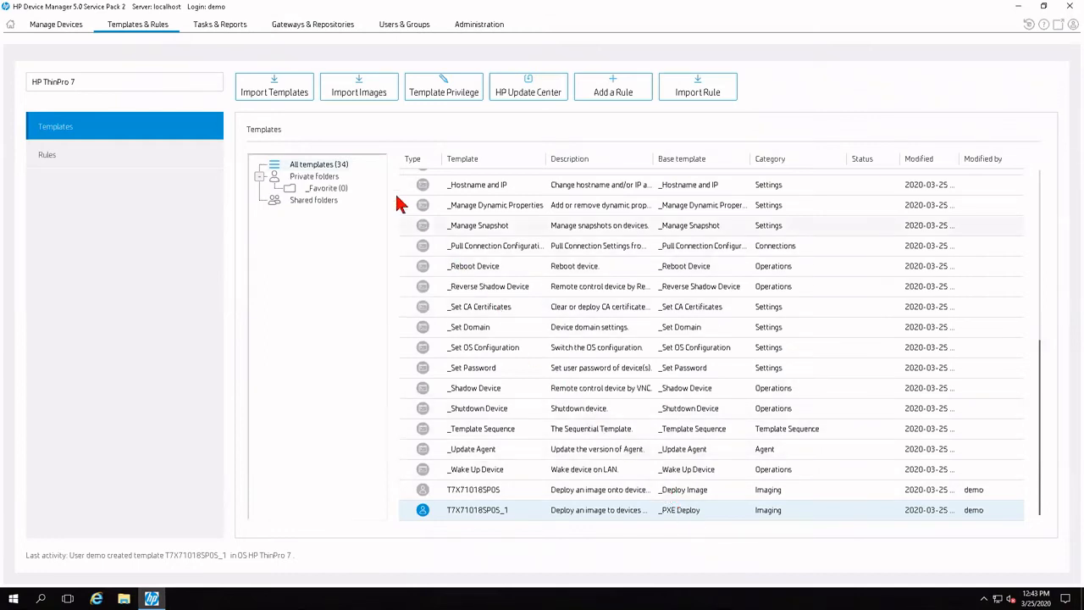
Add a device under Manage Devices with device ID and MAC address C8:CB:B8:18:6F:7A and IP address 192.168.0.150.
{"action": "left_click", "coordinate": [68, 30]}
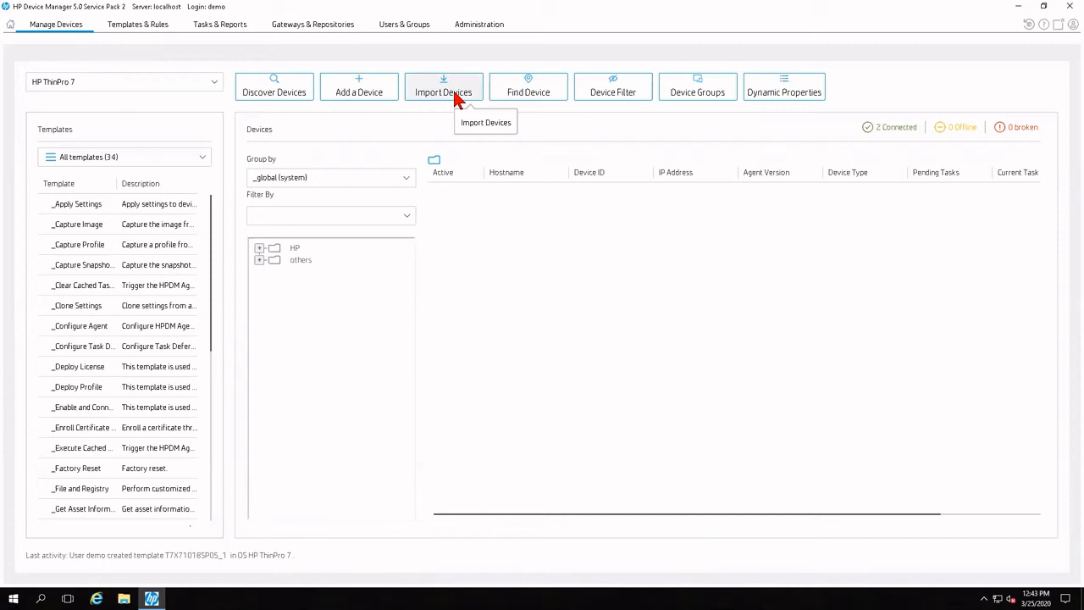
{"action": "left_click", "coordinate": [371, 100]}
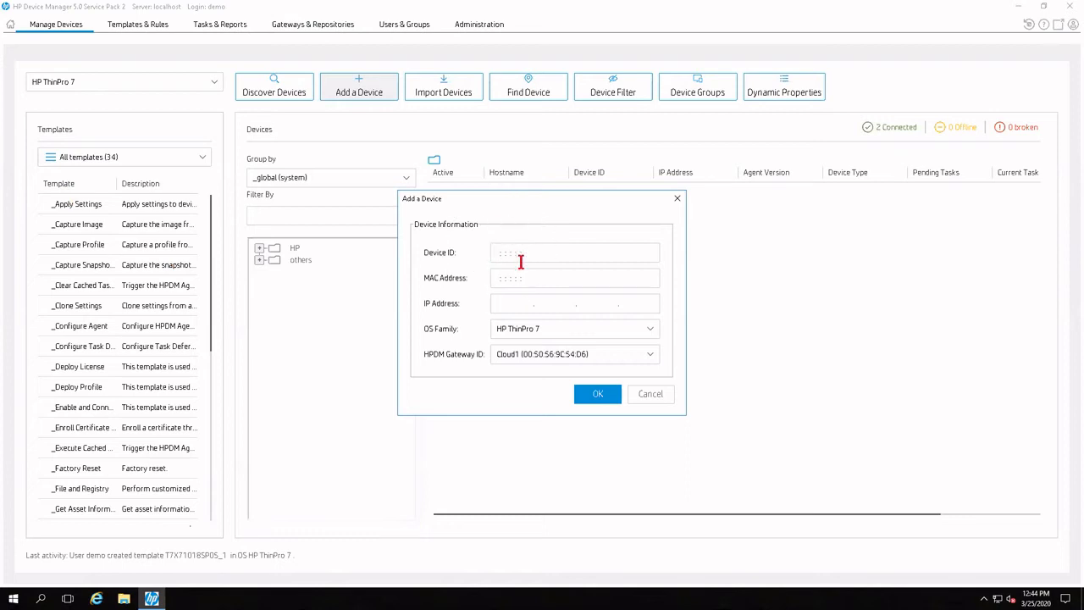
{"action": "type", "text": "C:8C:BB:81:86:F7"}
{"action": "left_click", "coordinate": [576, 277]}
{"action": "left_click", "coordinate": [496, 254]}
{"action": "type", "text": "C8:CB:B8:18:6F:7A"}
{"action": "left_click", "coordinate": [501, 304]}
{"action": "type", "text": "192.168.0.150"}
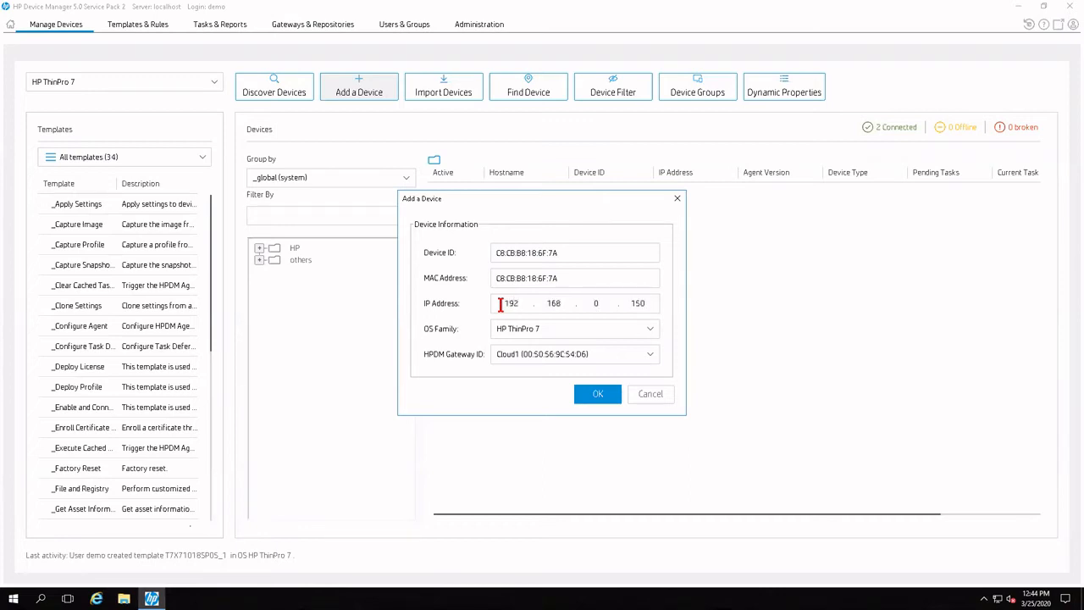
{"action": "left_click", "coordinate": [595, 396]}
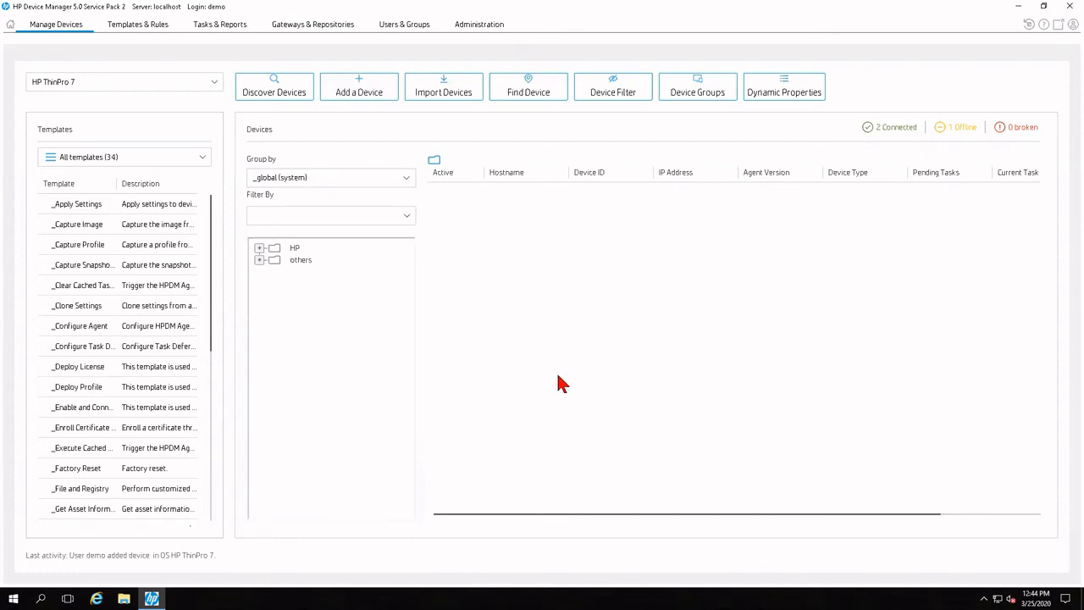
Show the devices in the others group and examine the format of txt_sample.txt, the sample file for importing devices.
{"action": "left_click", "coordinate": [298, 260]}
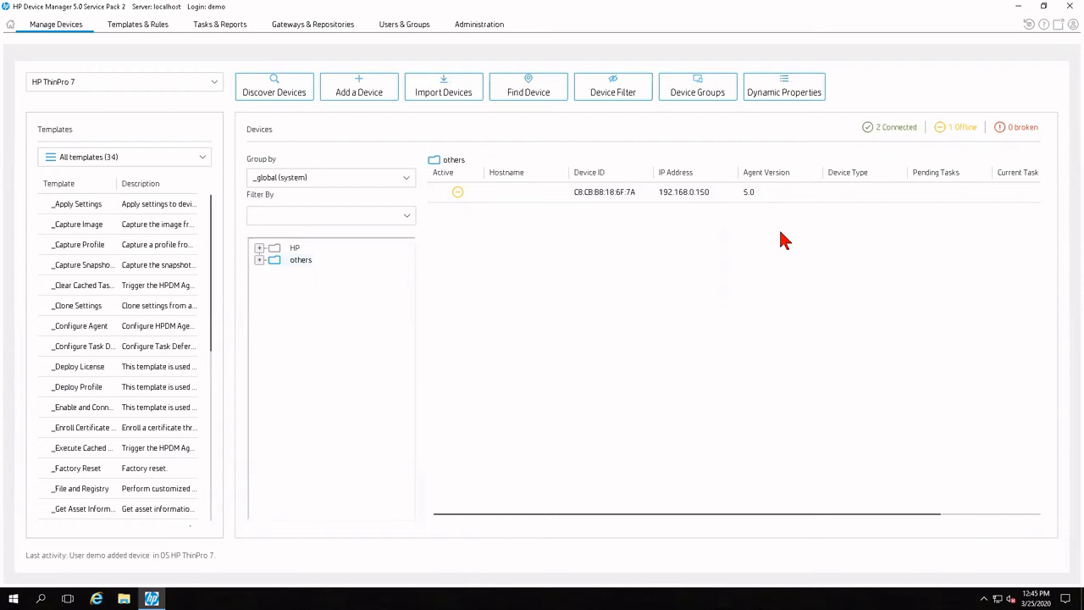
{"action": "left_click", "coordinate": [446, 95]}
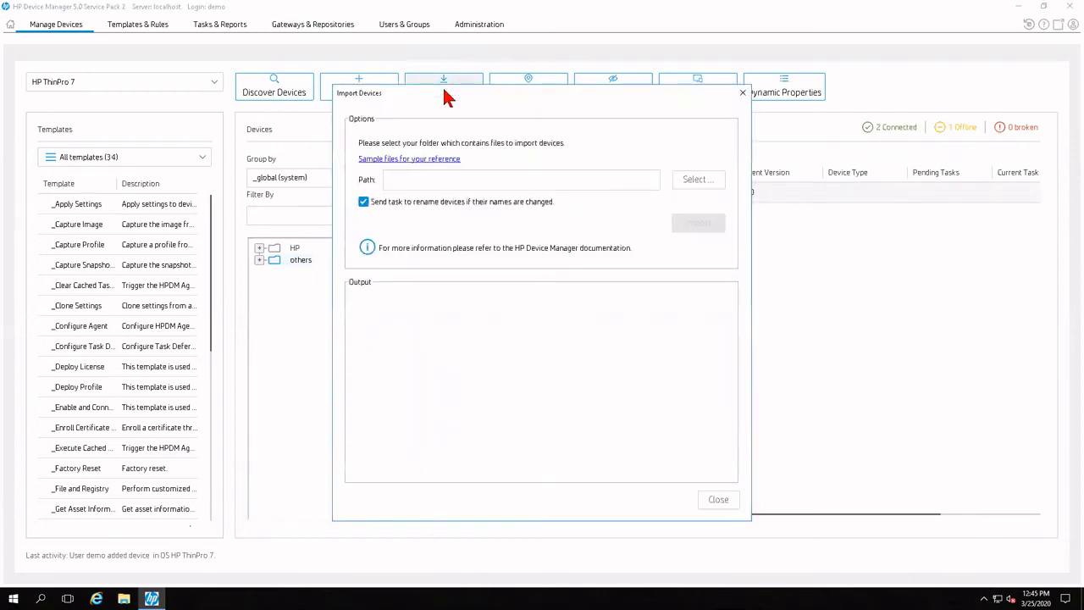
{"action": "left_click", "coordinate": [395, 168]}
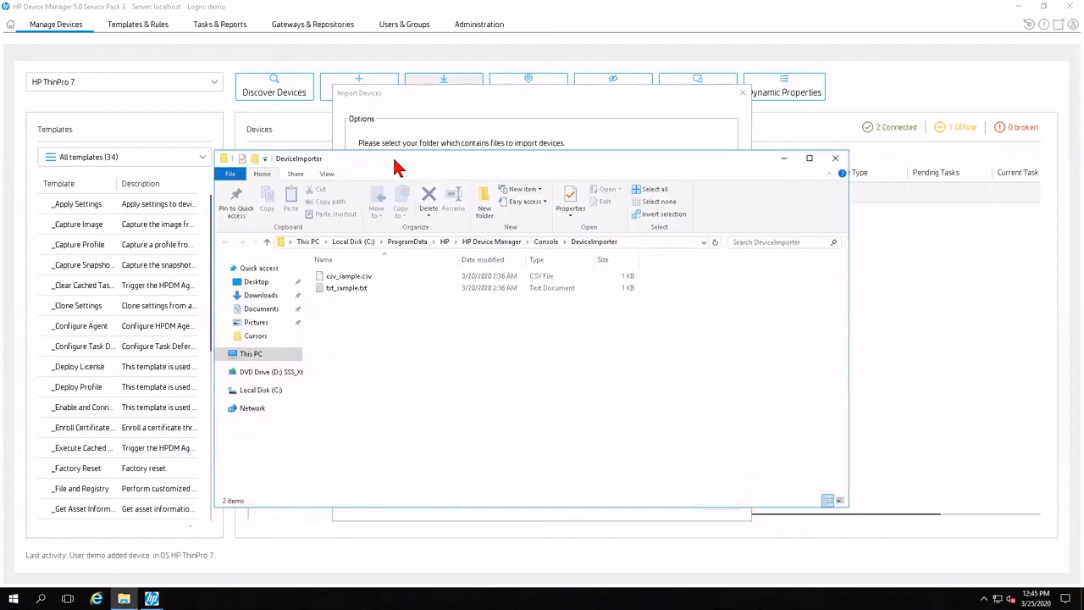
{"action": "double_click", "coordinate": [356, 290]}
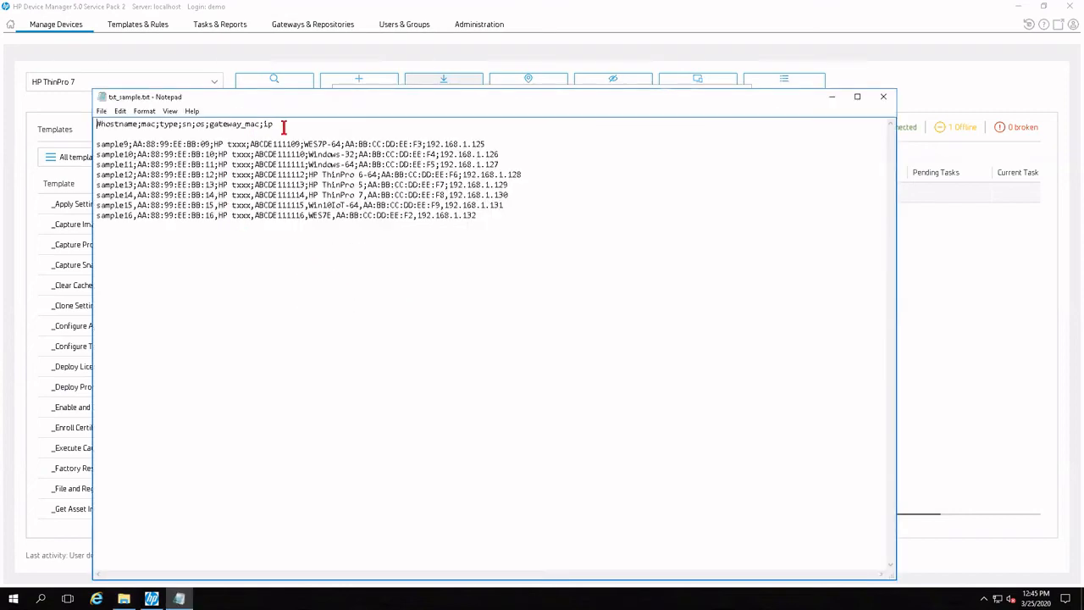
{"action": "left_click_drag", "start_coordinate": [275, 124], "coordinate": [92, 124]}
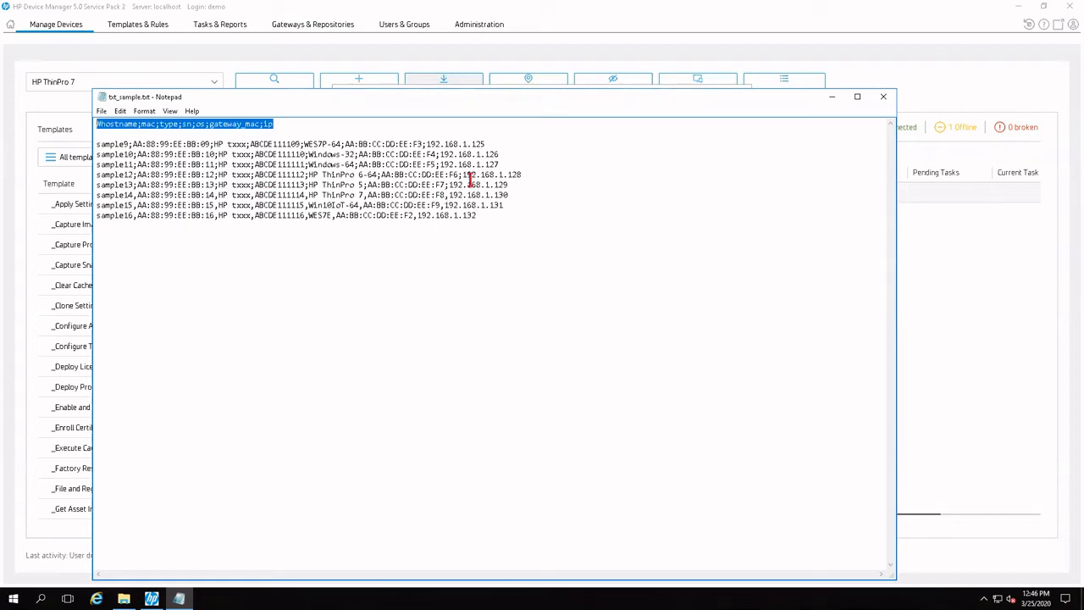
{"action": "left_click_drag", "start_coordinate": [488, 144], "coordinate": [428, 144]}
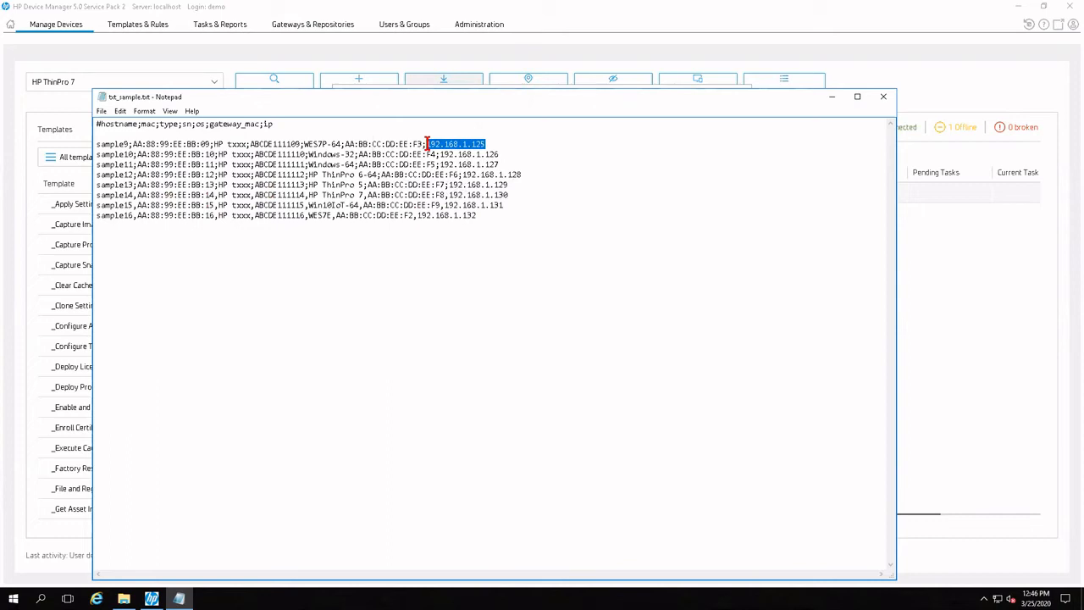
{"action": "left_click", "coordinate": [886, 103]}
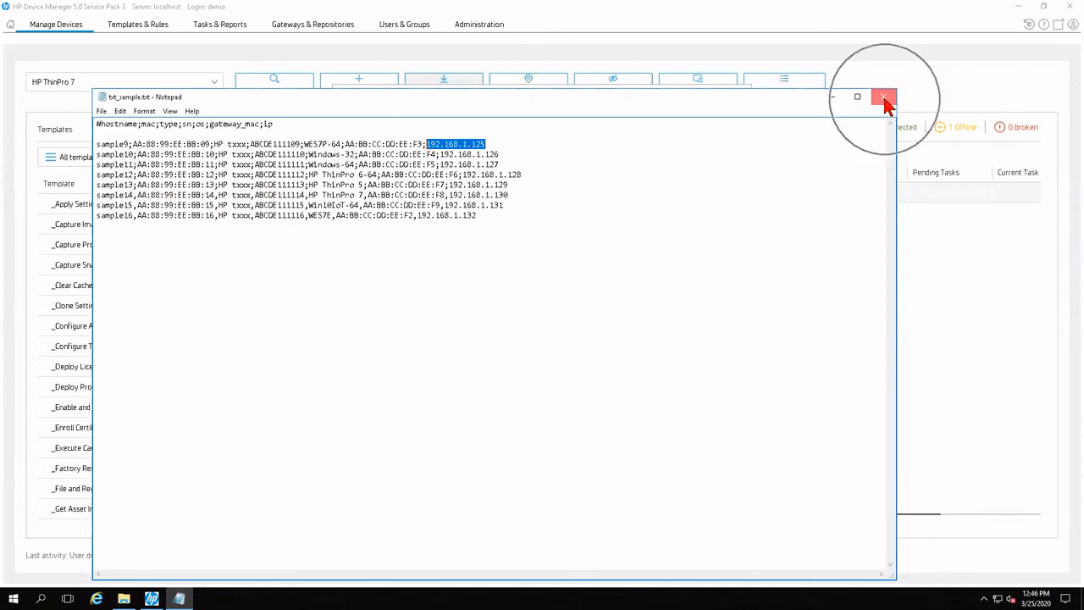
{"action": "left_click", "coordinate": [837, 160]}
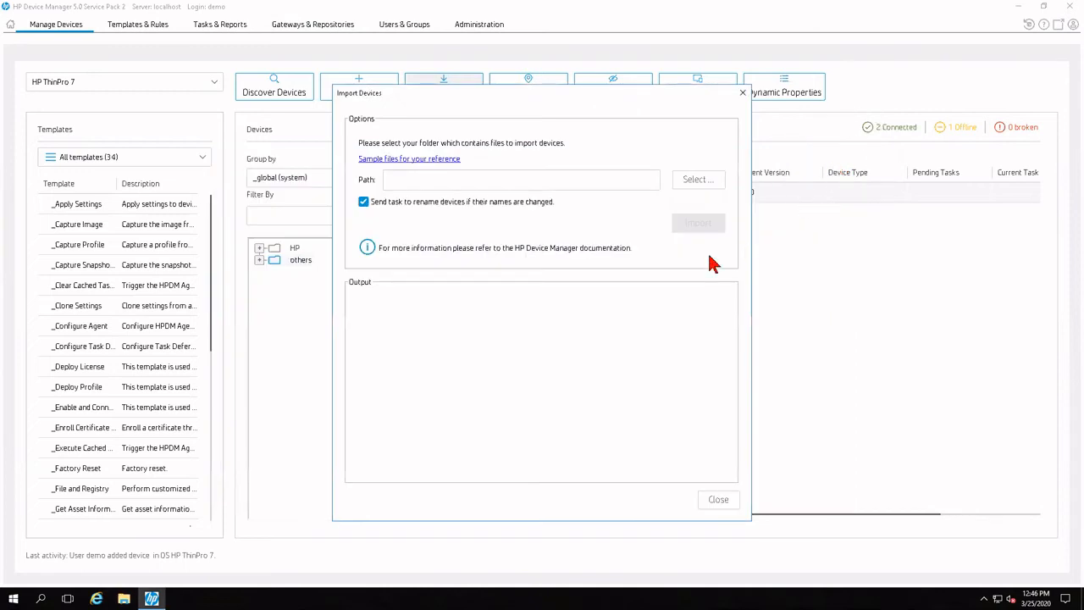
{"action": "left_click", "coordinate": [719, 504]}
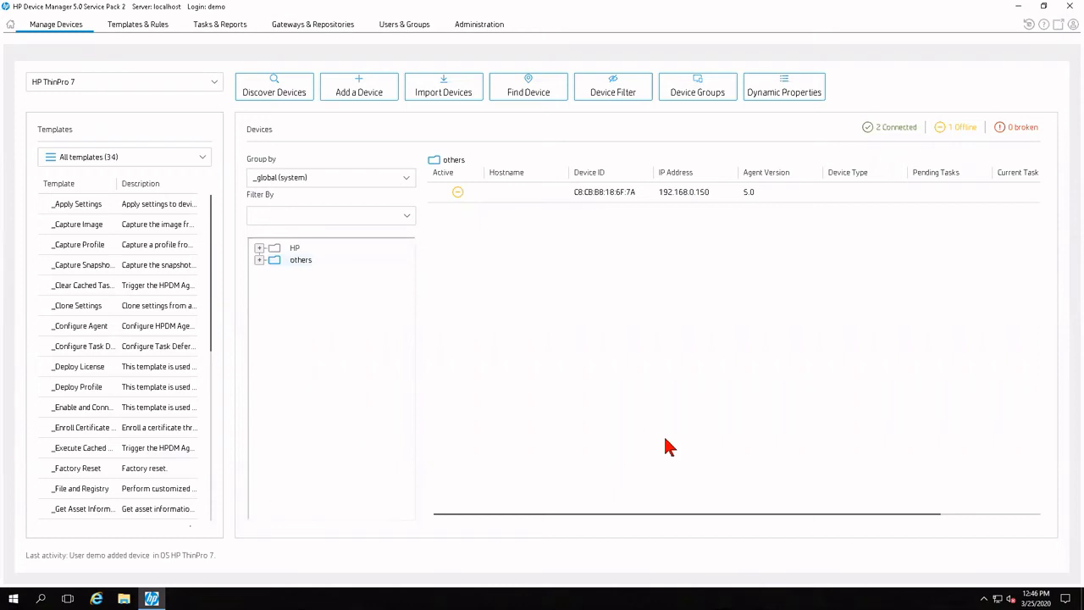
Set the Cloud1 gateway's option to start the HPDM PXE service with the HPDM Gateway to Yes, and check the gateway tasks.
{"action": "left_click", "coordinate": [313, 33]}
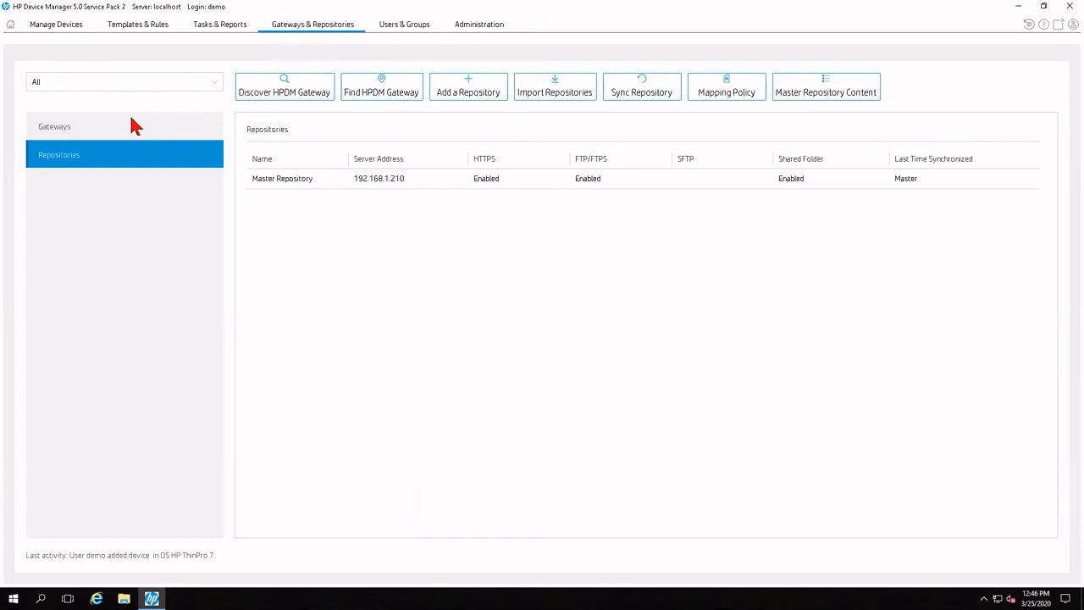
{"action": "left_click", "coordinate": [65, 135]}
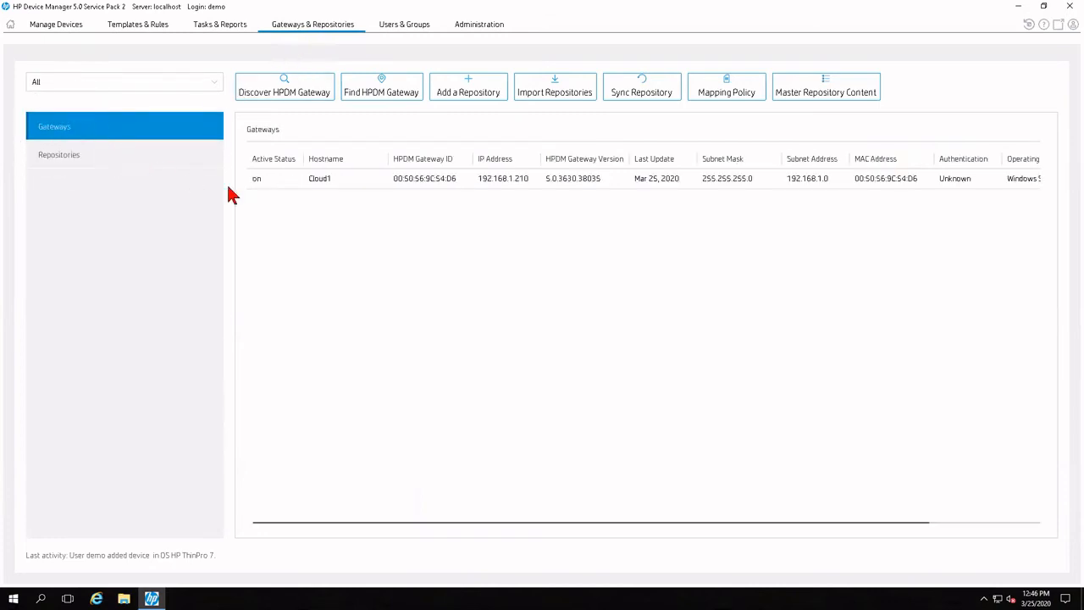
{"action": "left_click", "coordinate": [356, 182]}
{"action": "right_click", "coordinate": [356, 184]}
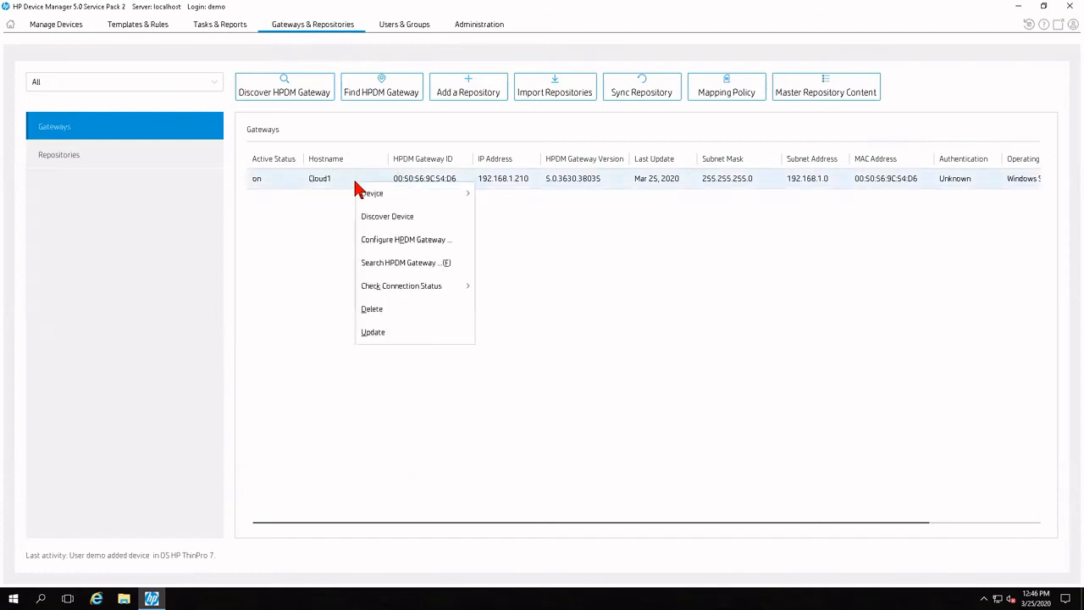
{"action": "left_click", "coordinate": [399, 239]}
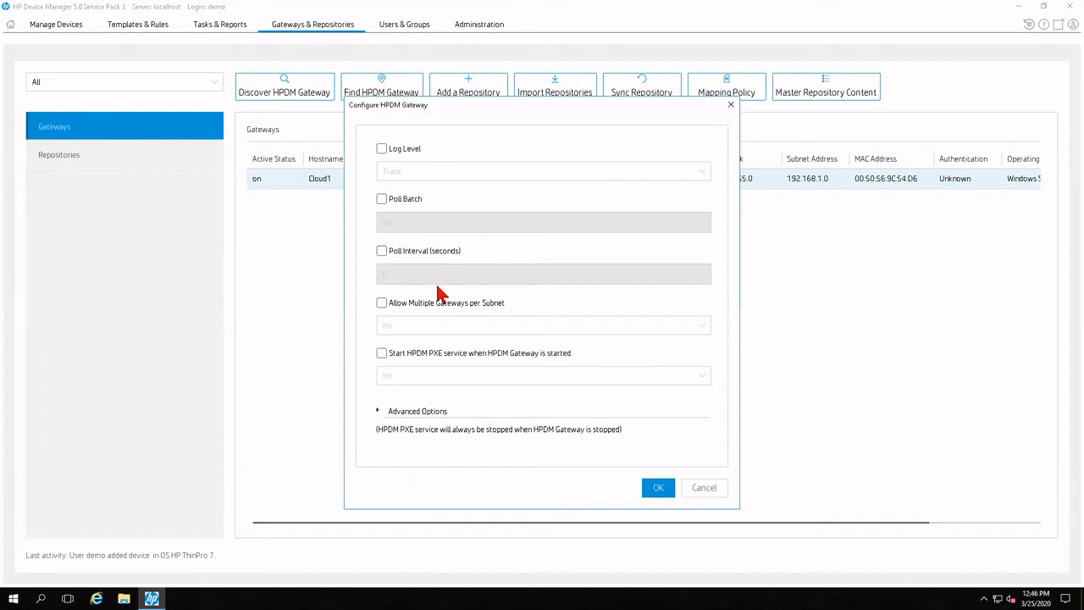
{"action": "left_click", "coordinate": [381, 354]}
{"action": "left_click", "coordinate": [433, 376]}
{"action": "left_click", "coordinate": [419, 396]}
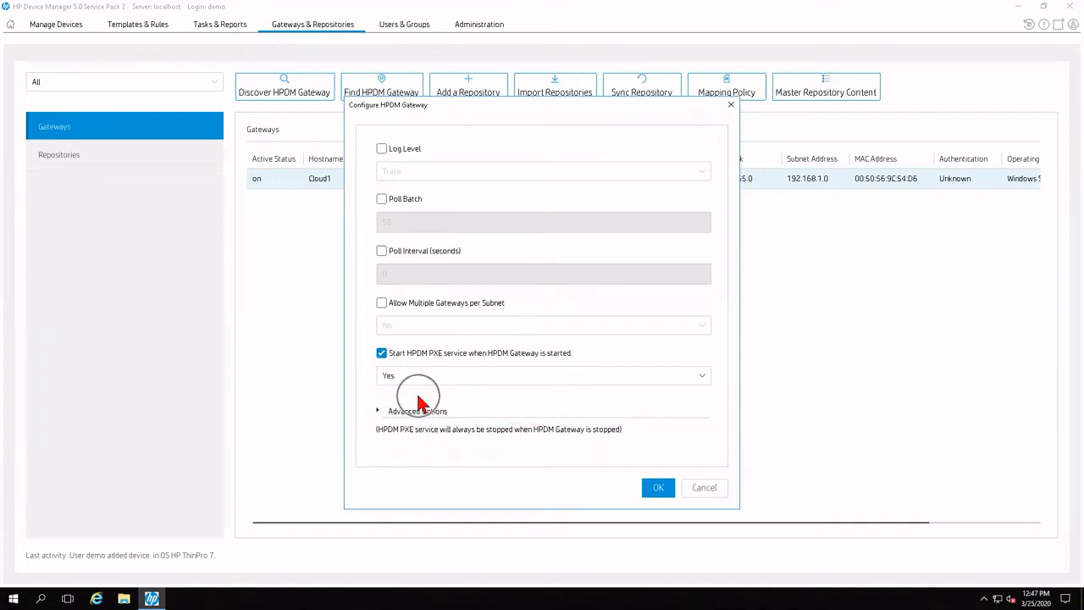
{"action": "left_click", "coordinate": [655, 491]}
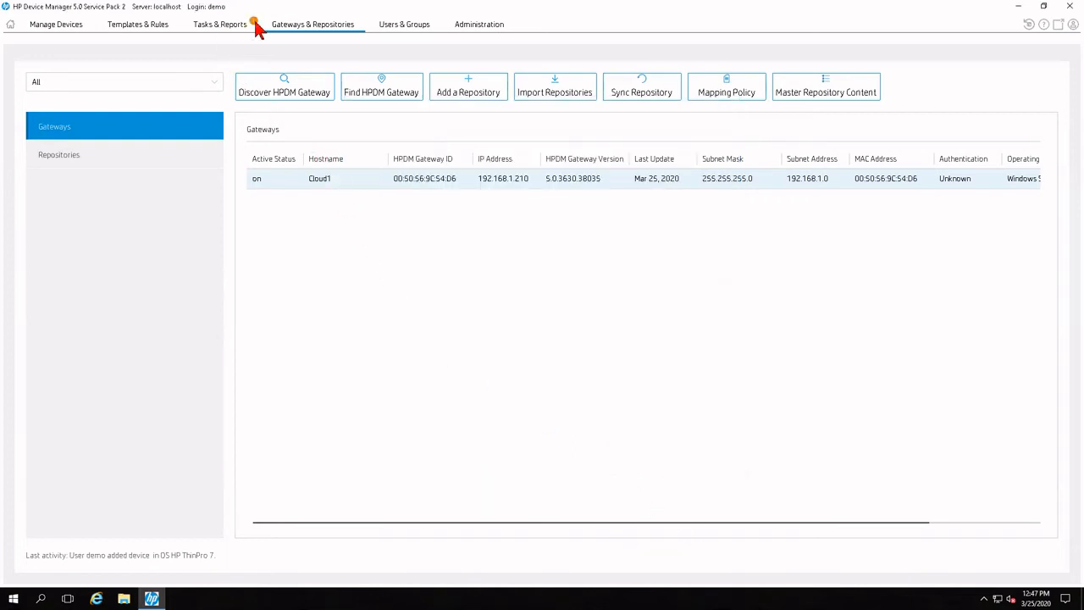
{"action": "left_click", "coordinate": [224, 27]}
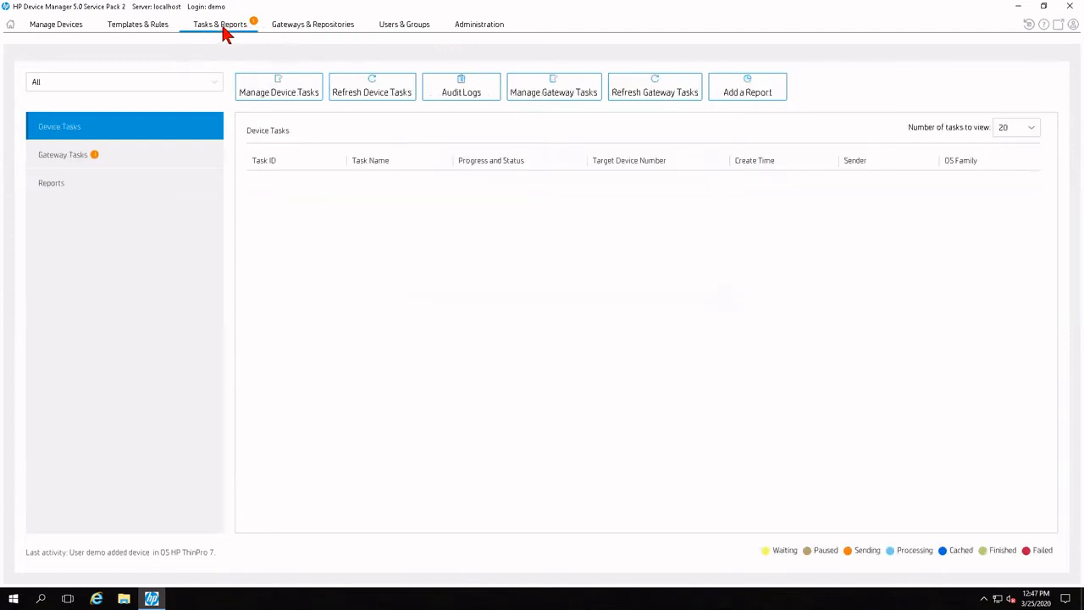
{"action": "left_click", "coordinate": [61, 166]}
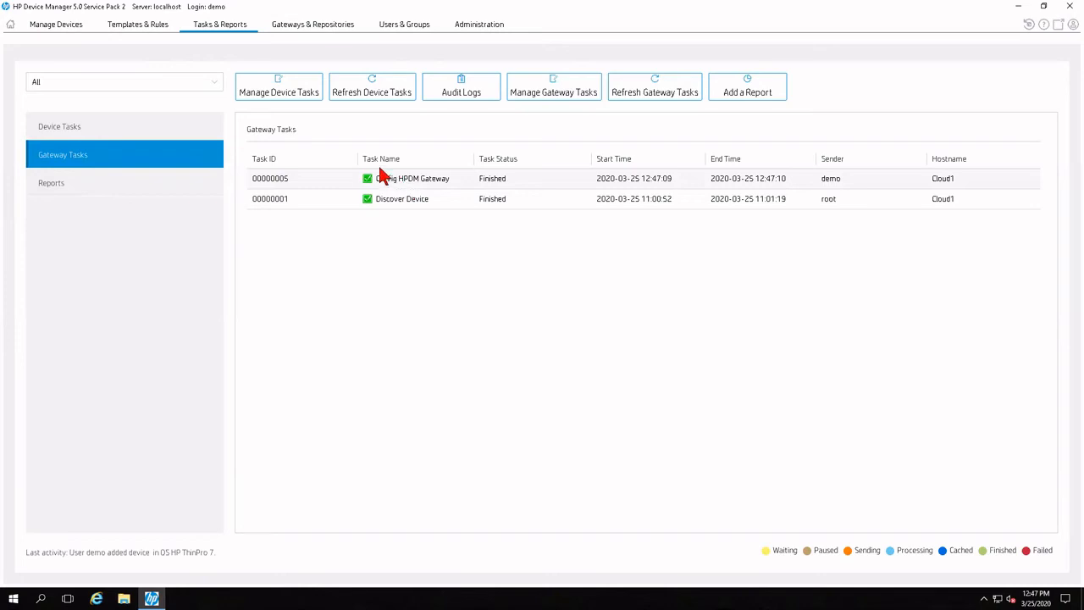
Send the T7X71018SP05_1 PXE deployment task to the device at 192.168.0.150 despite the subnet mismatch, and check the device tasks.
{"action": "left_click", "coordinate": [61, 29]}
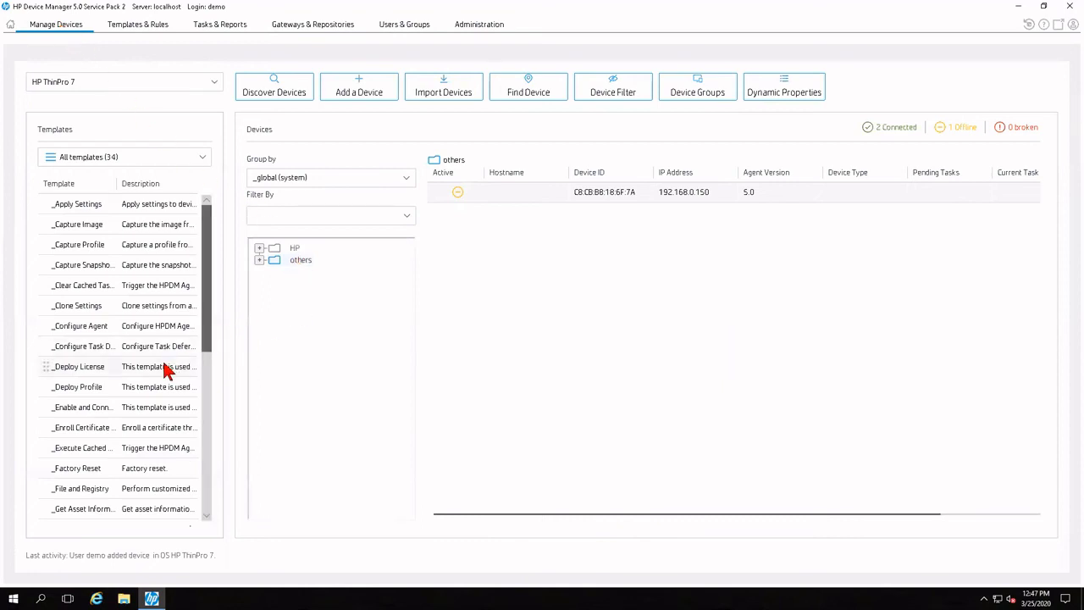
{"action": "scroll", "coordinate": [181, 364], "scroll_direction": "down", "scroll_amount": 5}
{"action": "scroll", "coordinate": [167, 369], "scroll_direction": "down", "scroll_amount": 3}
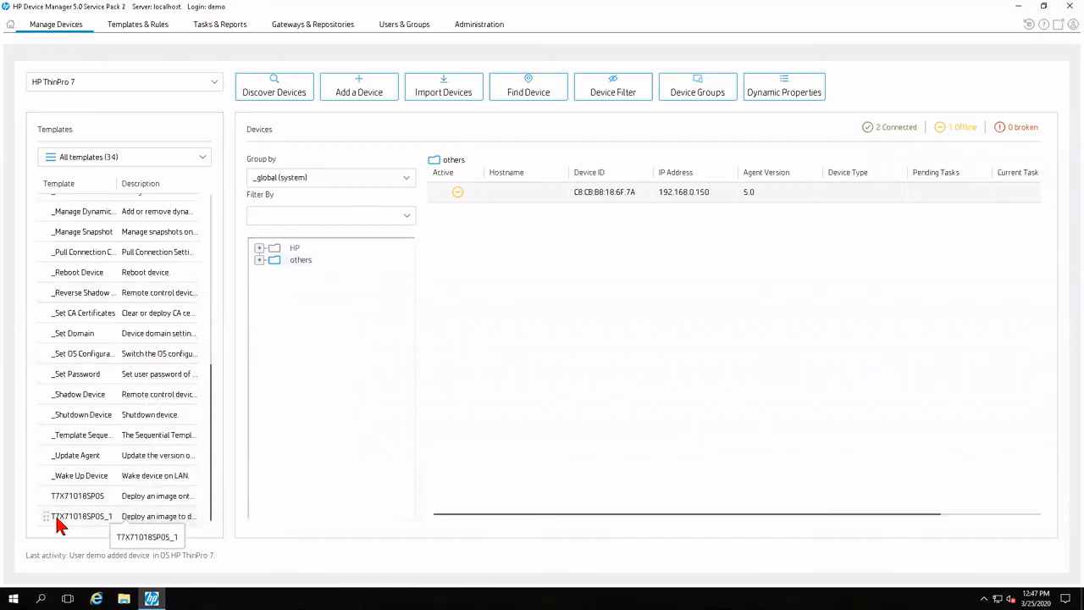
{"action": "left_click_drag", "start_coordinate": [49, 525], "coordinate": [498, 197]}
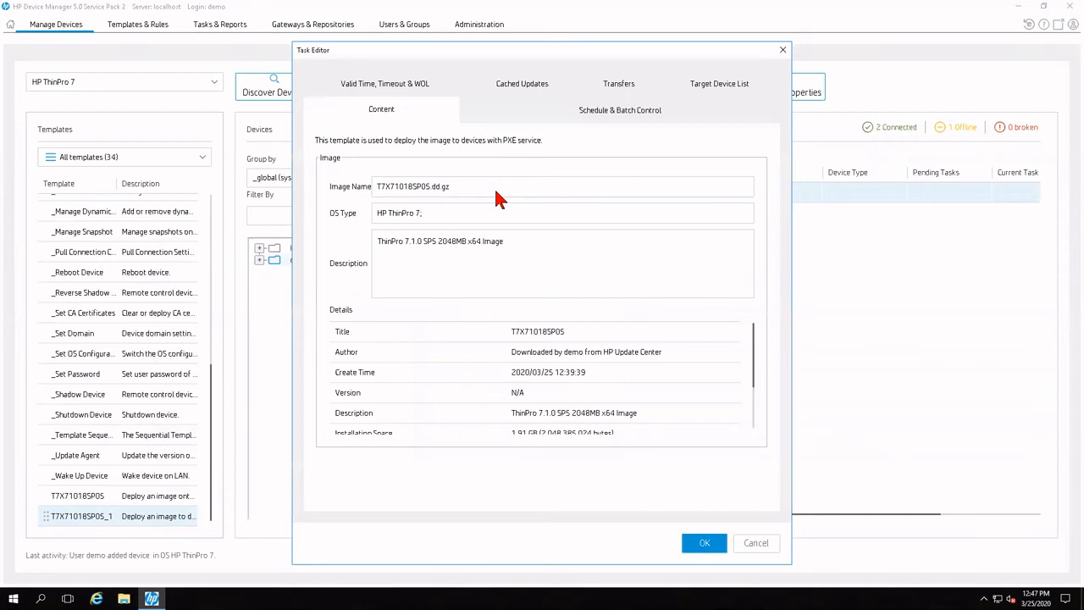
{"action": "left_click", "coordinate": [696, 544]}
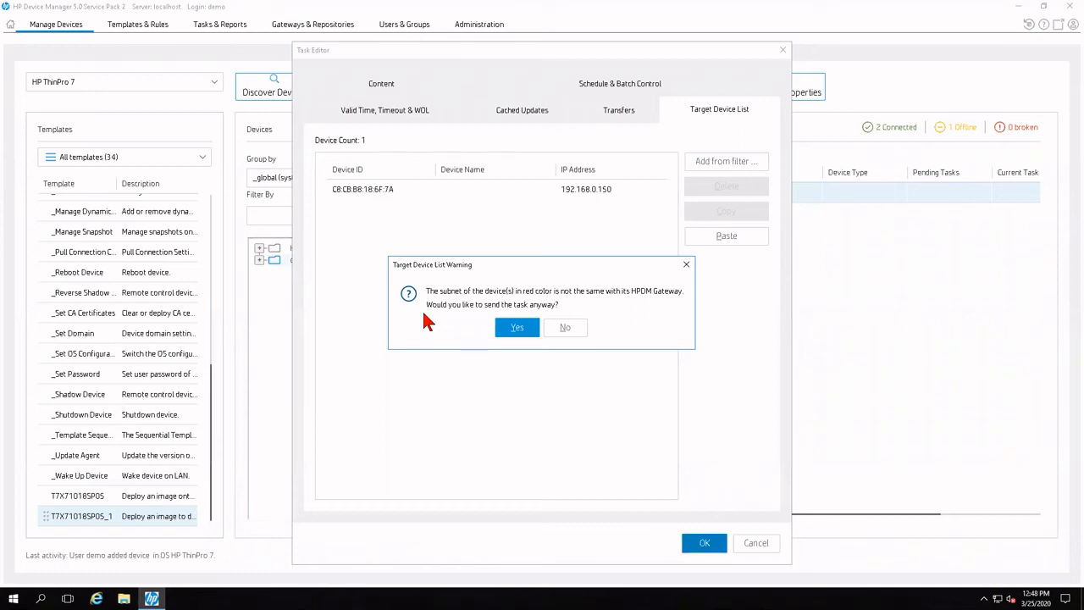
{"action": "left_click", "coordinate": [518, 331]}
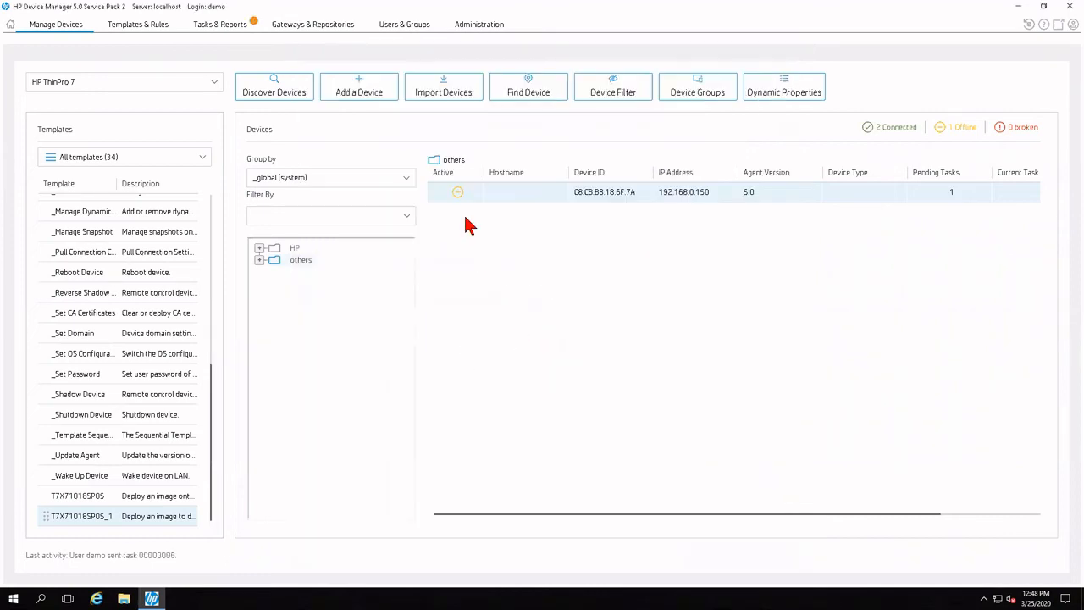
{"action": "left_click", "coordinate": [222, 26]}
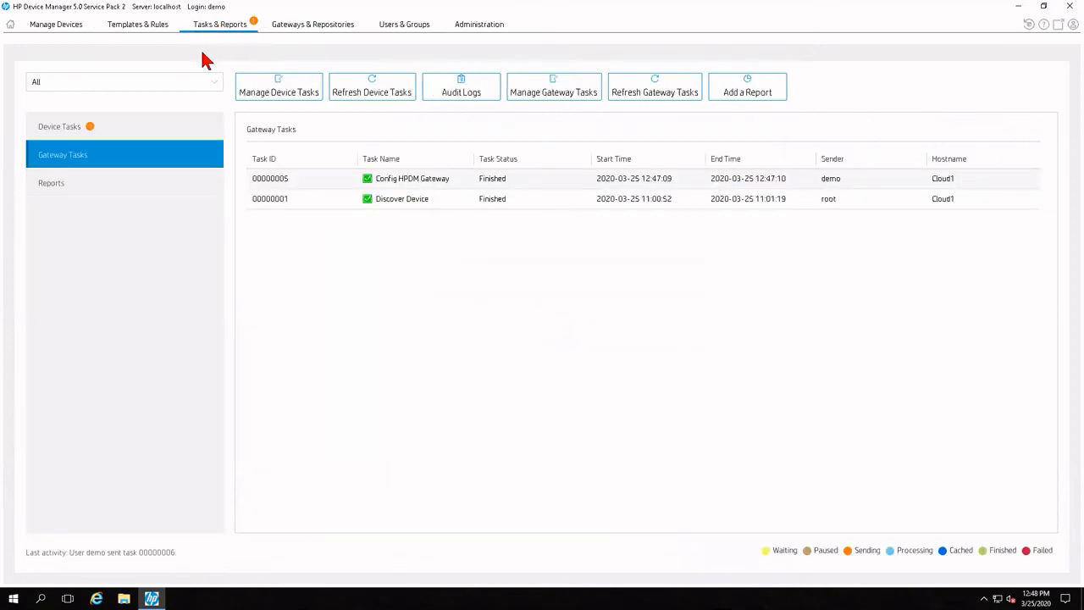
{"action": "left_click", "coordinate": [71, 135]}
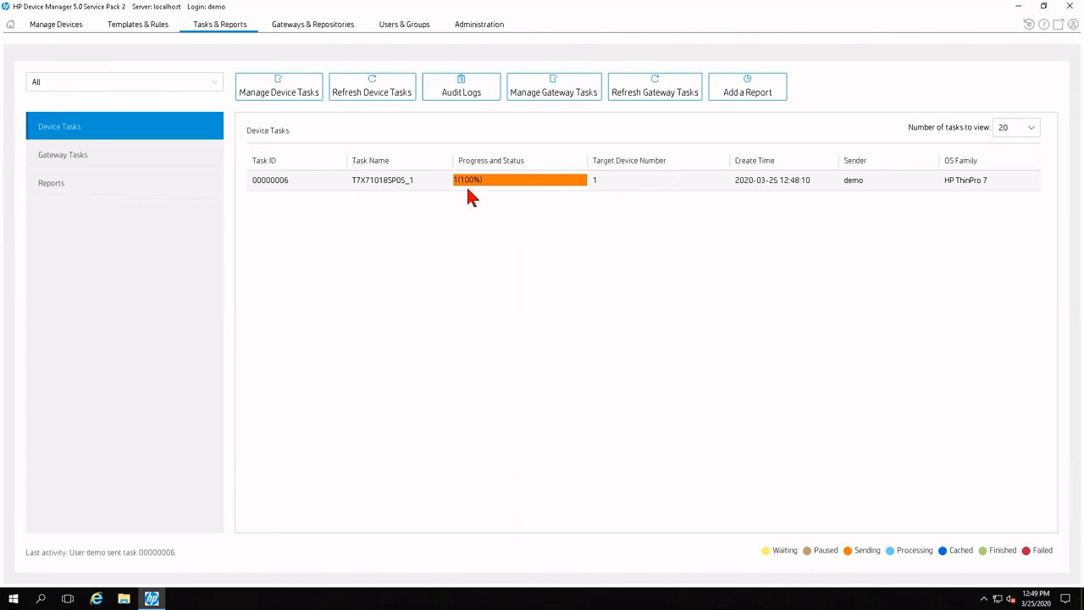
Start a task from the _Deploy License template for the device at 192.168.0.150.
{"action": "left_click", "coordinate": [58, 25]}
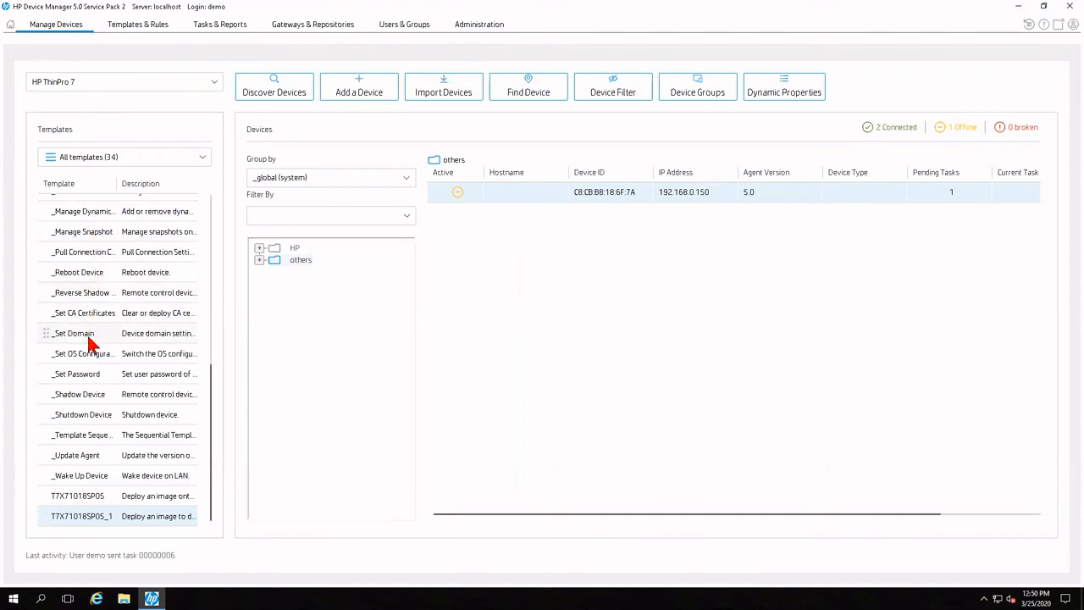
{"action": "scroll", "coordinate": [91, 343], "scroll_direction": "up", "scroll_amount": 2}
{"action": "scroll", "coordinate": [89, 345], "scroll_direction": "up", "scroll_amount": 4}
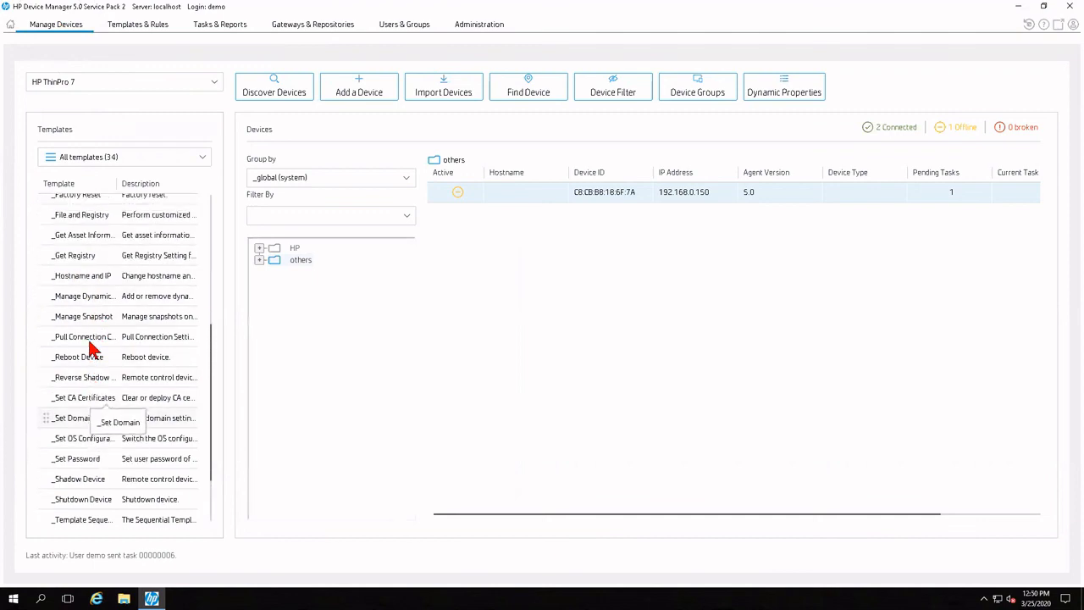
{"action": "scroll", "coordinate": [90, 347], "scroll_direction": "up", "scroll_amount": 3}
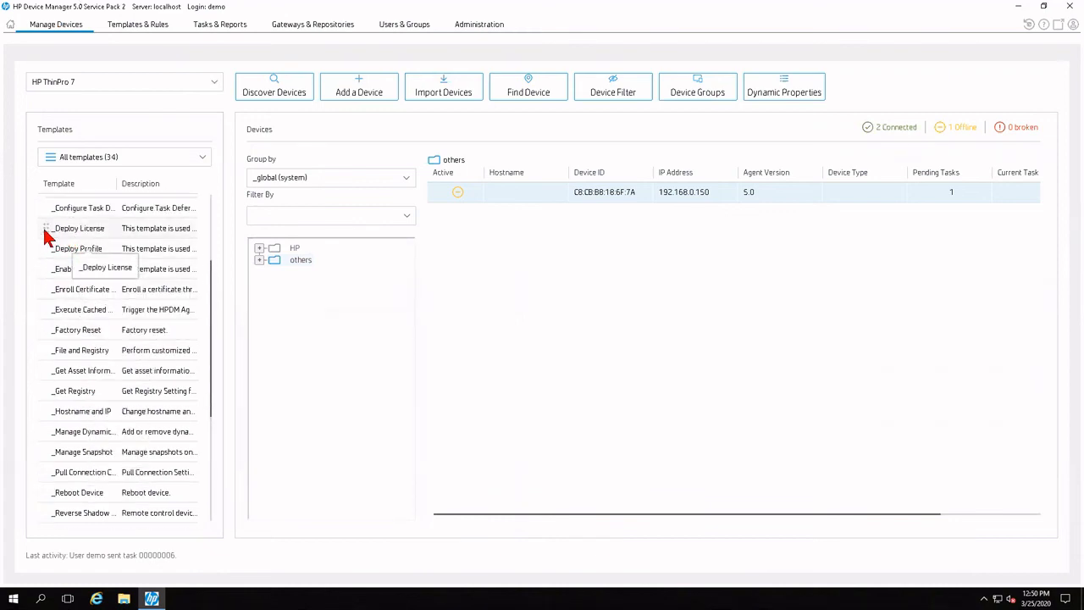
{"action": "left_click_drag", "start_coordinate": [44, 227], "coordinate": [472, 203]}
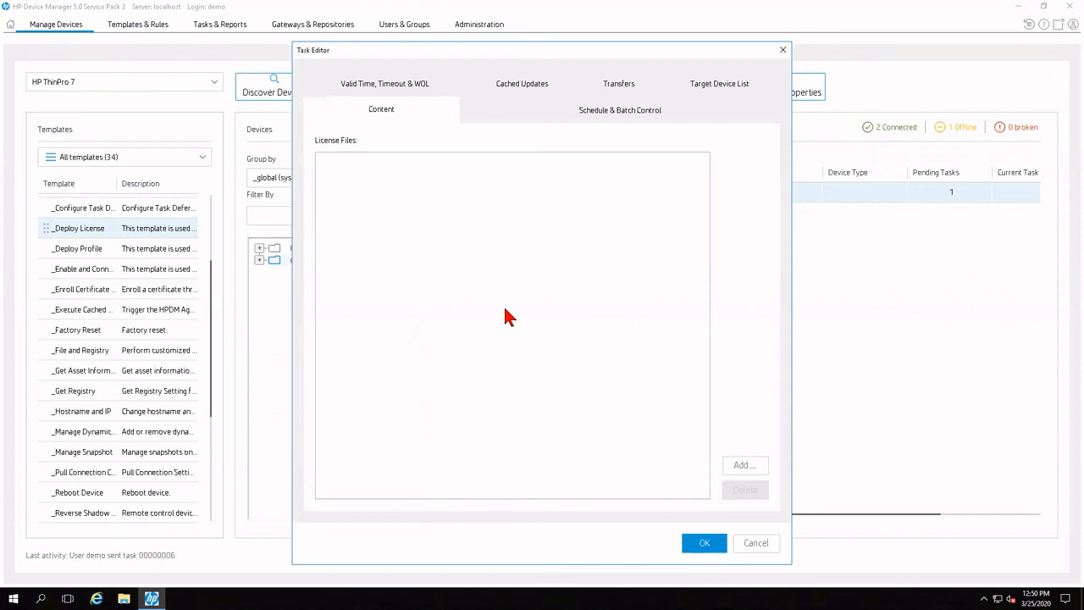
Add the HPTPPCCT license file (.lic) from the Desktop folder to the task's license files.
{"action": "left_click", "coordinate": [752, 467]}
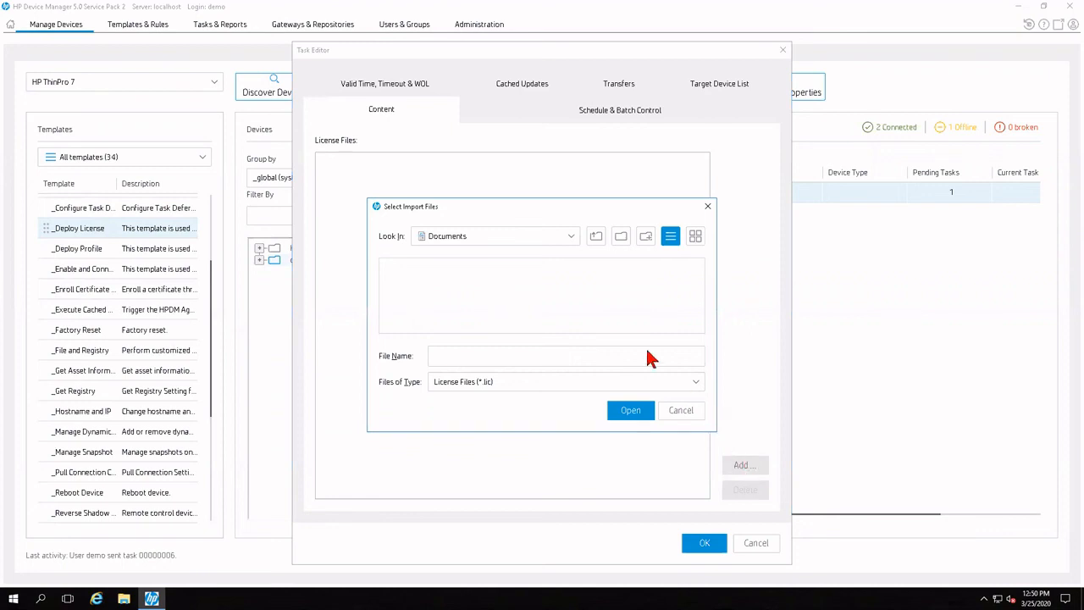
{"action": "left_click", "coordinate": [570, 242]}
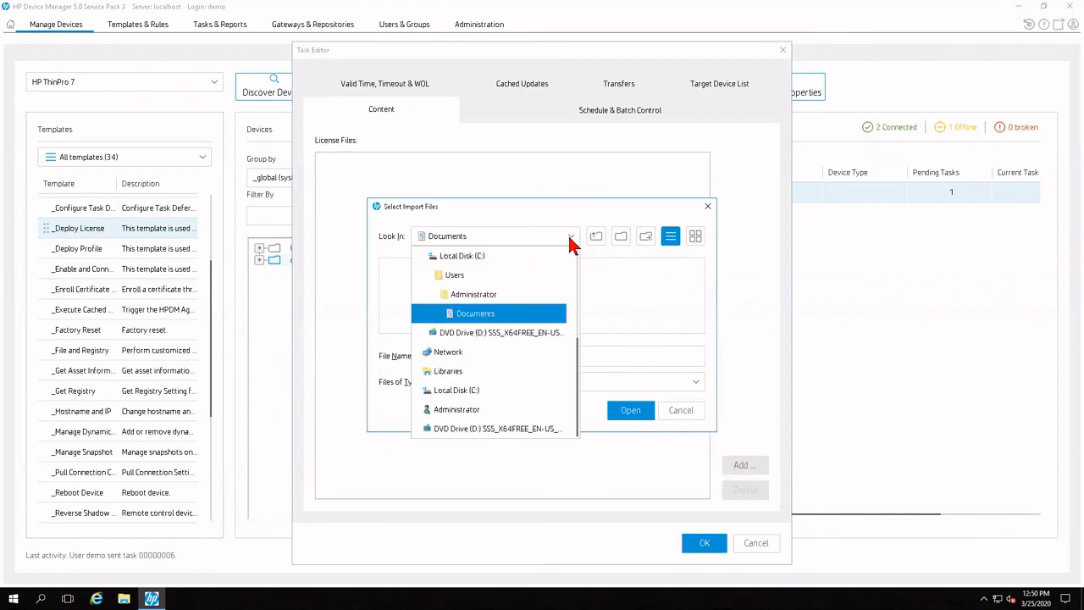
{"action": "scroll", "coordinate": [525, 283], "scroll_direction": "up", "scroll_amount": 3}
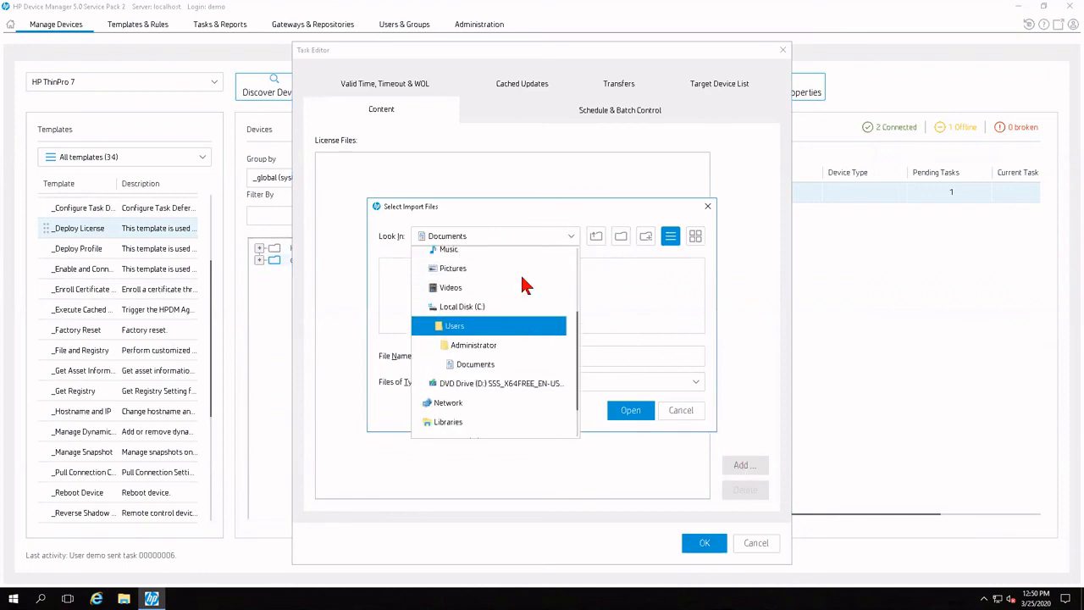
{"action": "scroll", "coordinate": [522, 285], "scroll_direction": "up", "scroll_amount": 3}
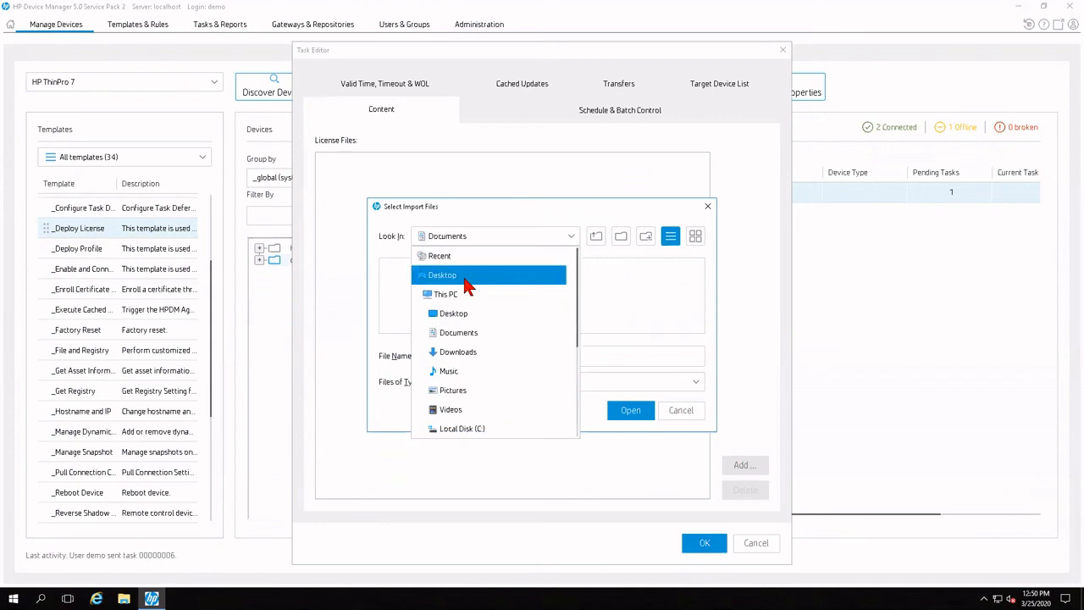
{"action": "left_click", "coordinate": [464, 287]}
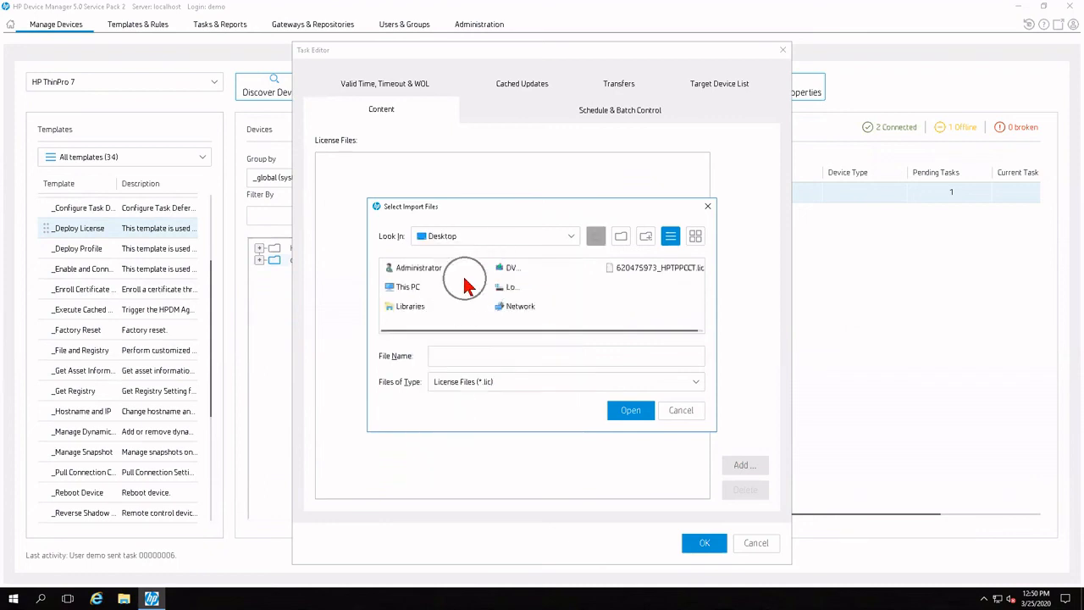
{"action": "left_click", "coordinate": [634, 271]}
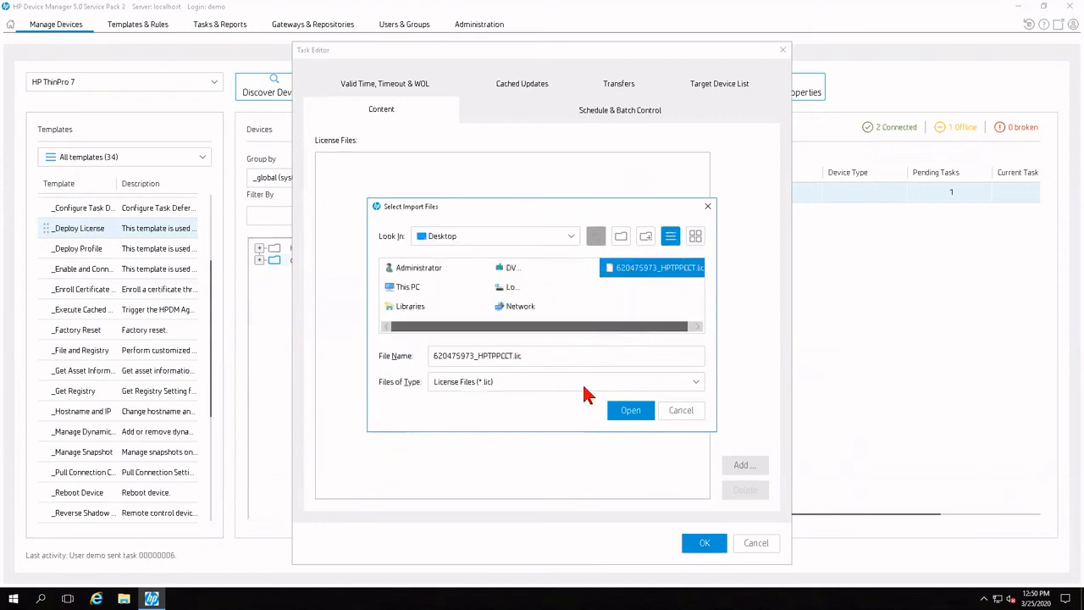
{"action": "left_click", "coordinate": [632, 413]}
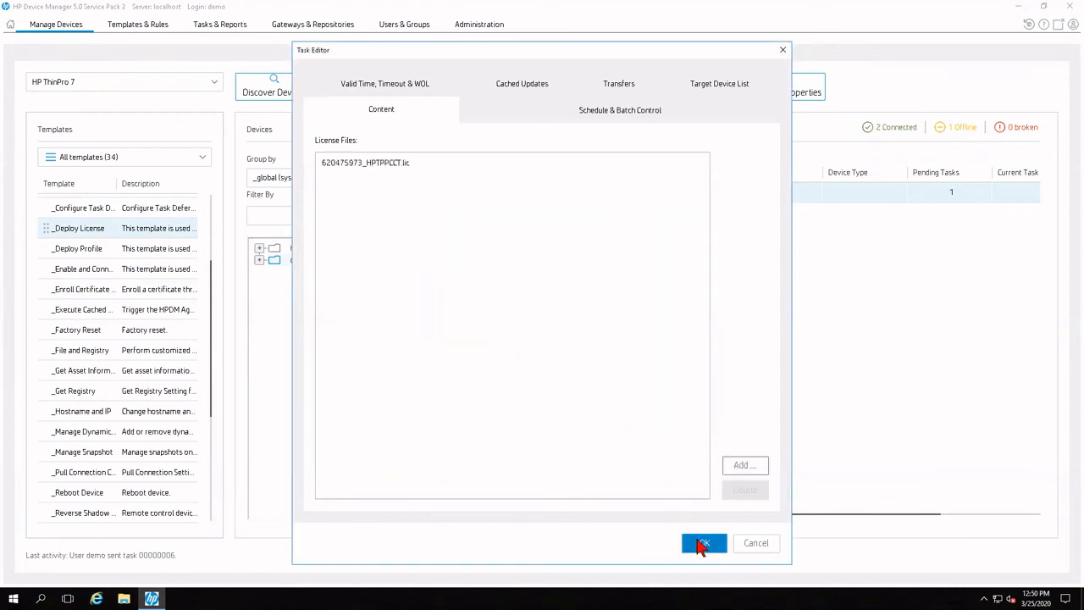
Send the license deployment task to the device and check its status among the device tasks.
{"action": "left_click", "coordinate": [701, 545]}
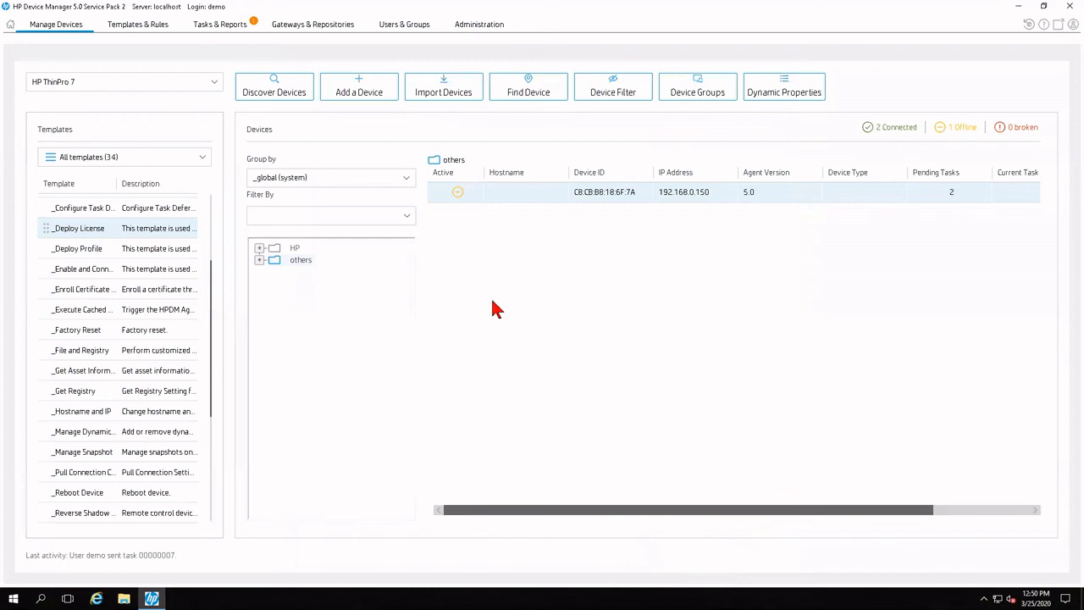
{"action": "left_click", "coordinate": [243, 32]}
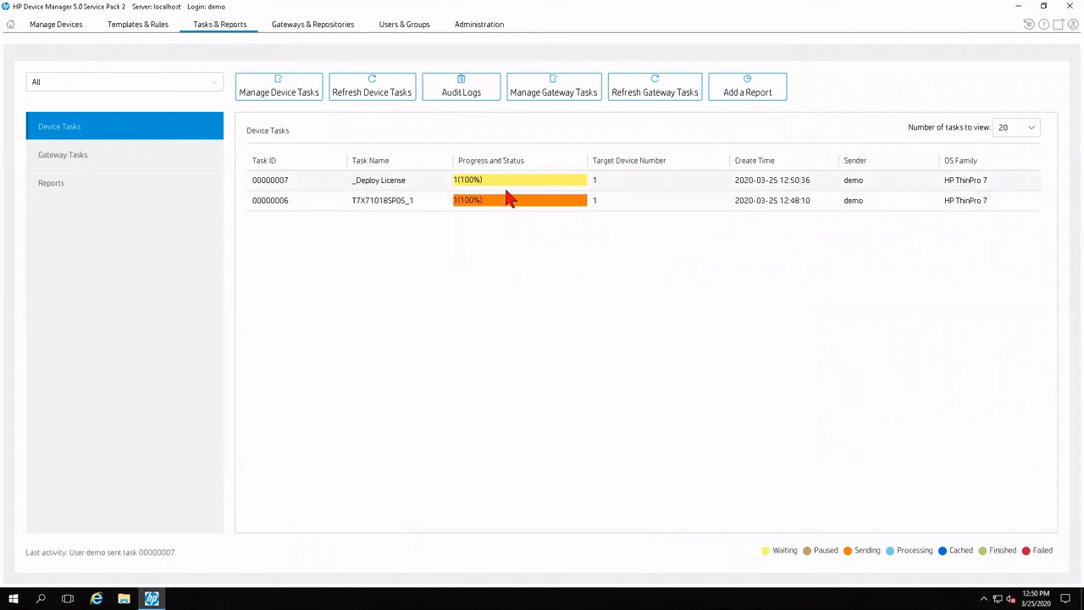
{"action": "mouse_move", "coordinate": [509, 198]}
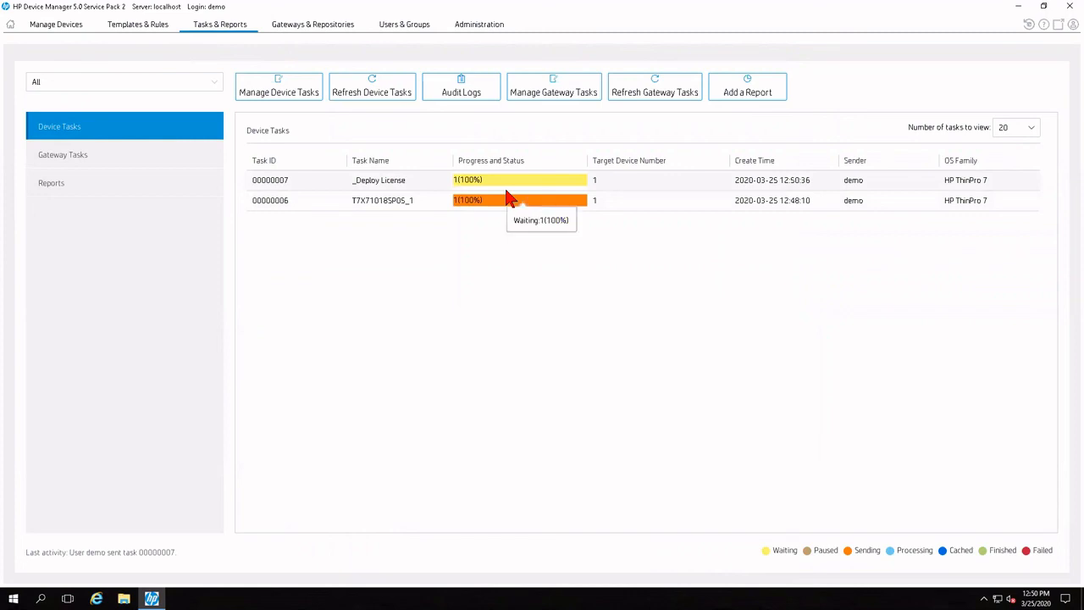